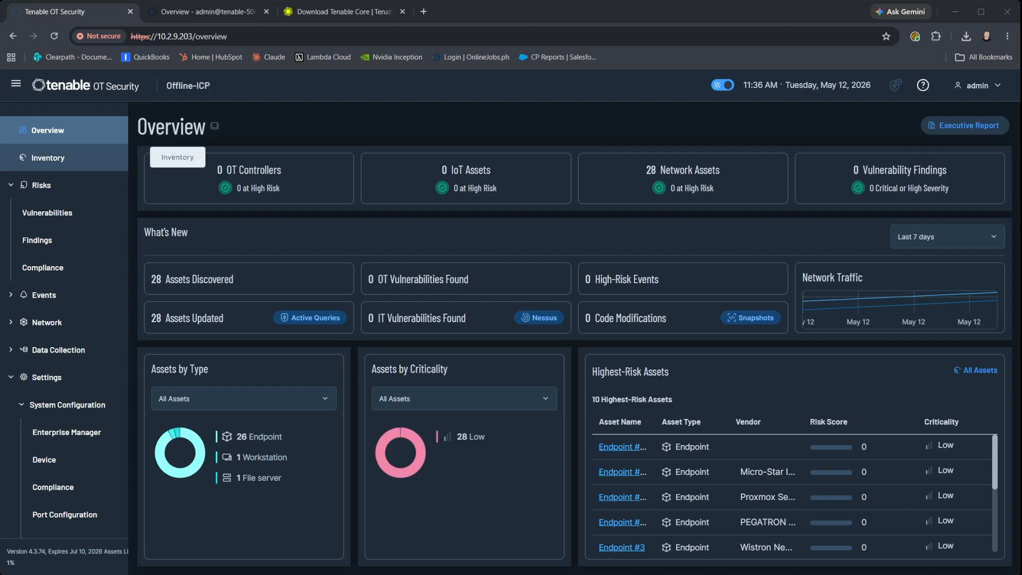
pyautogui.scroll(-4, 64, 159)
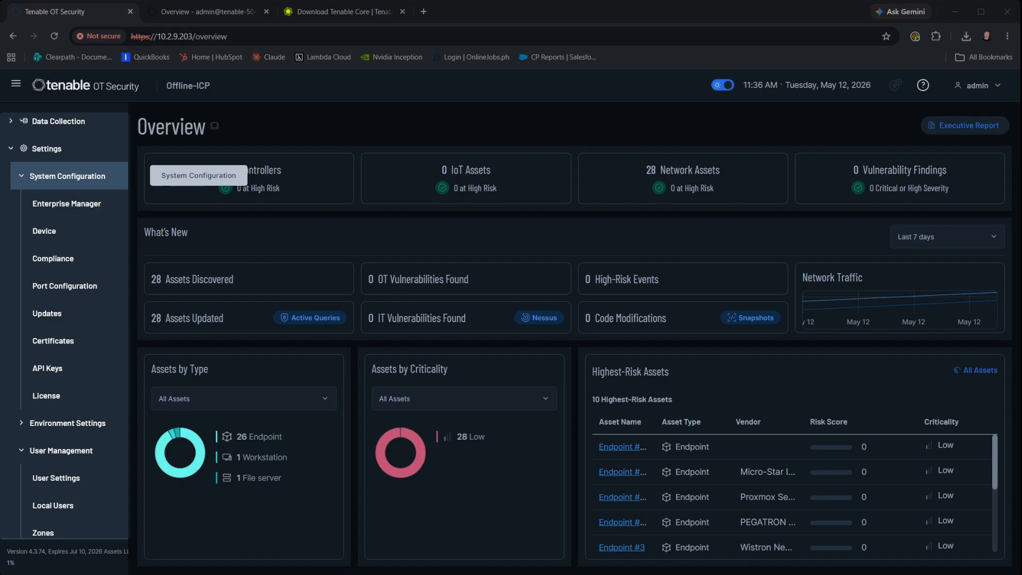
pyautogui.click(48, 314)
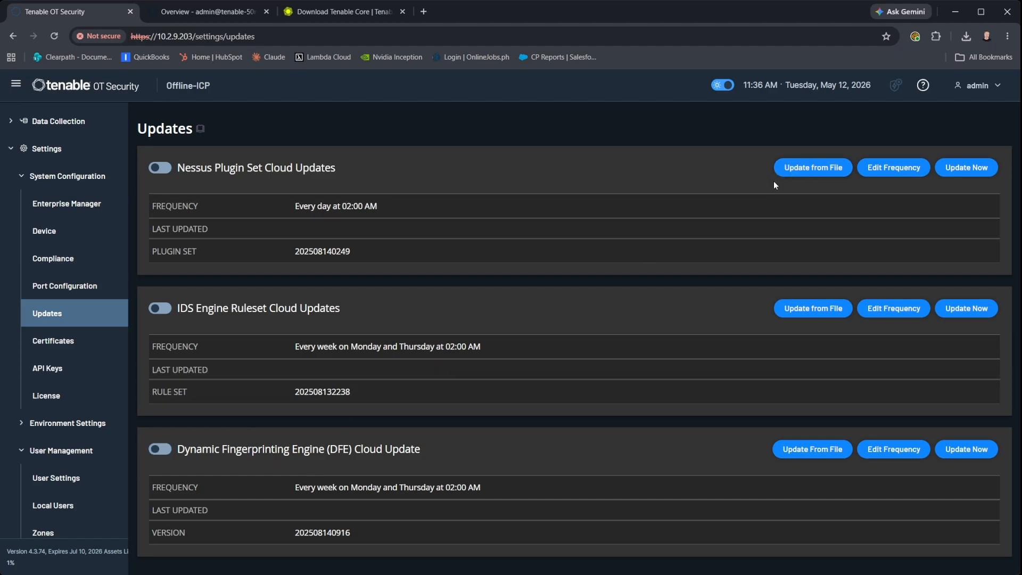
pyautogui.click(792, 169)
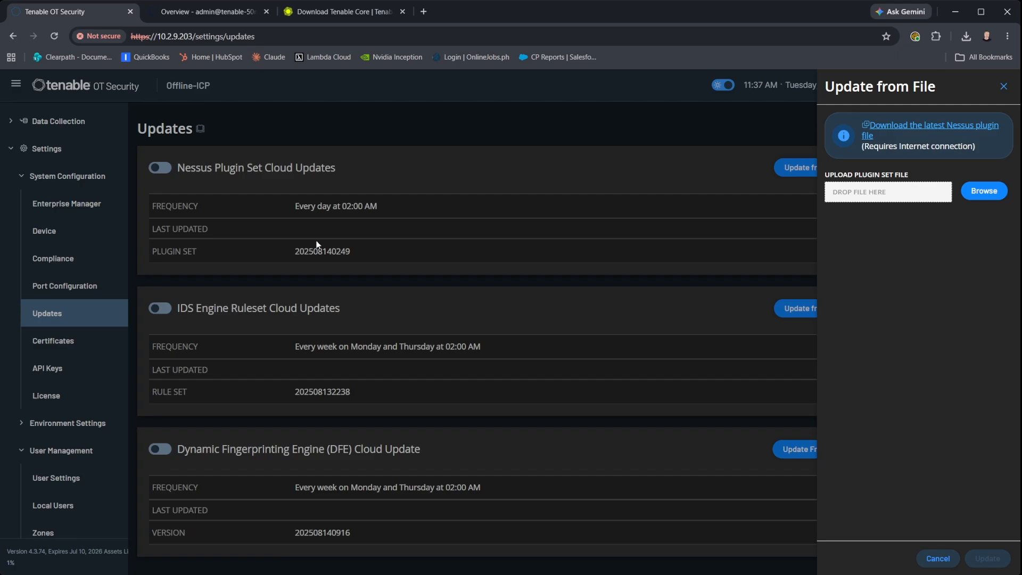
pyautogui.click(938, 558)
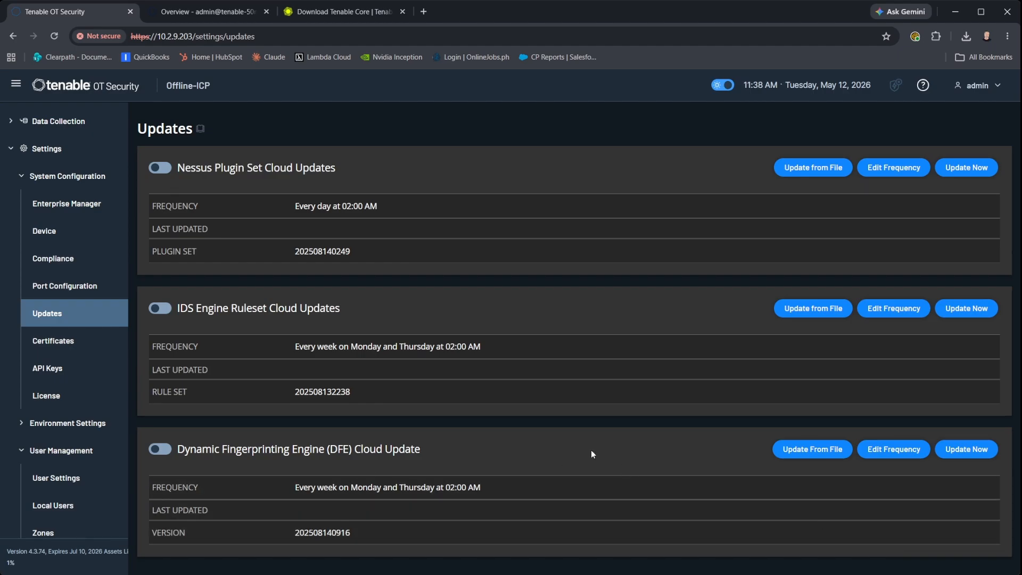
pyautogui.click(812, 449)
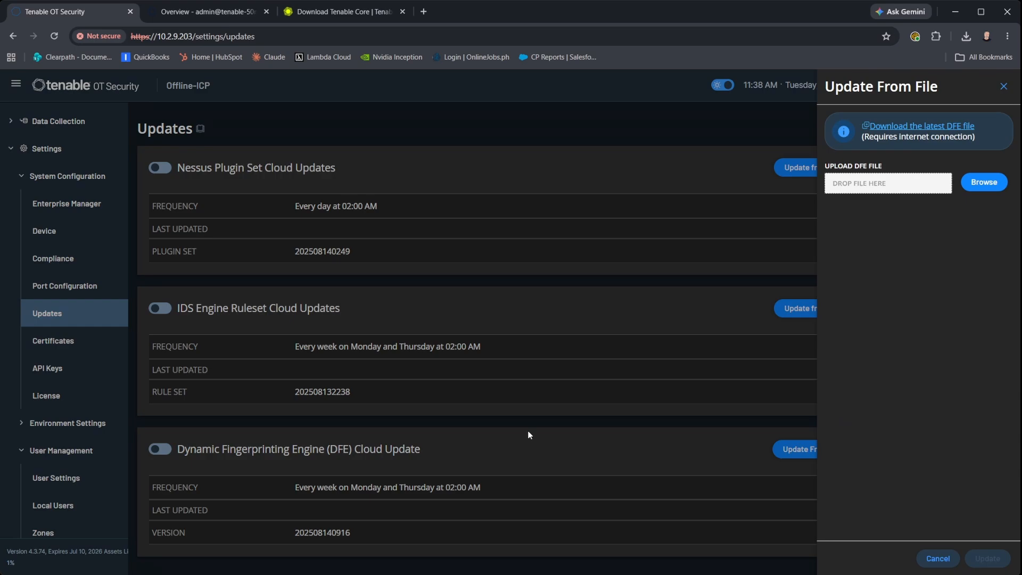
pyautogui.click(992, 187)
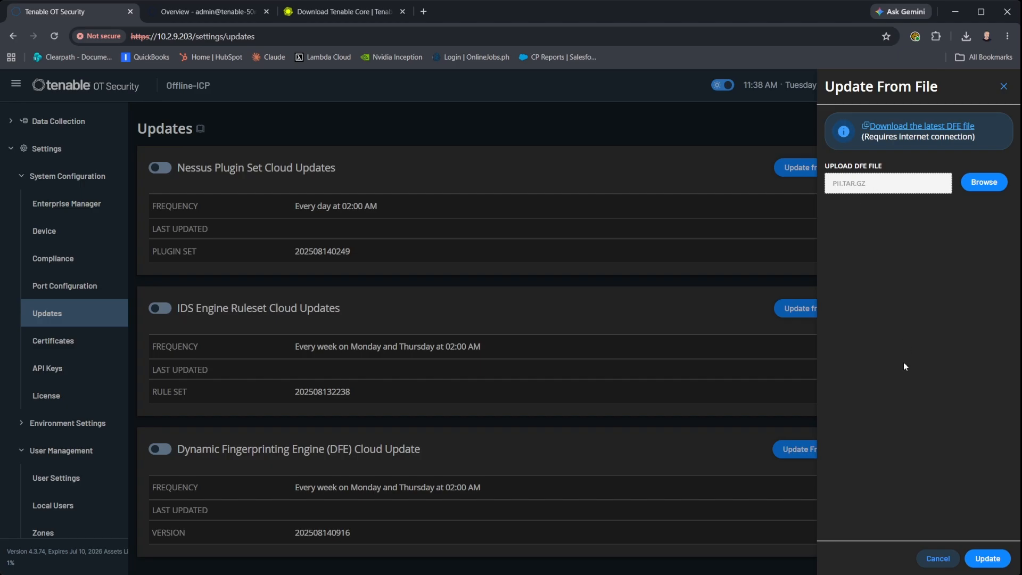
pyautogui.click(988, 558)
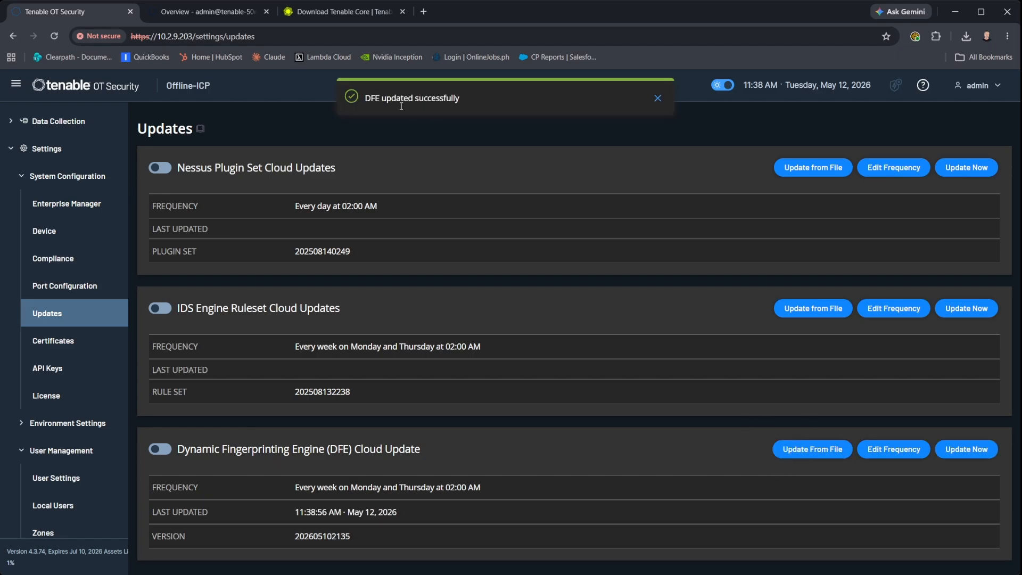
# Dismiss the DFE notice and update the IDS ruleset from suricata_rules.tar.gz, adding 5598 rules.
pyautogui.click(657, 99)
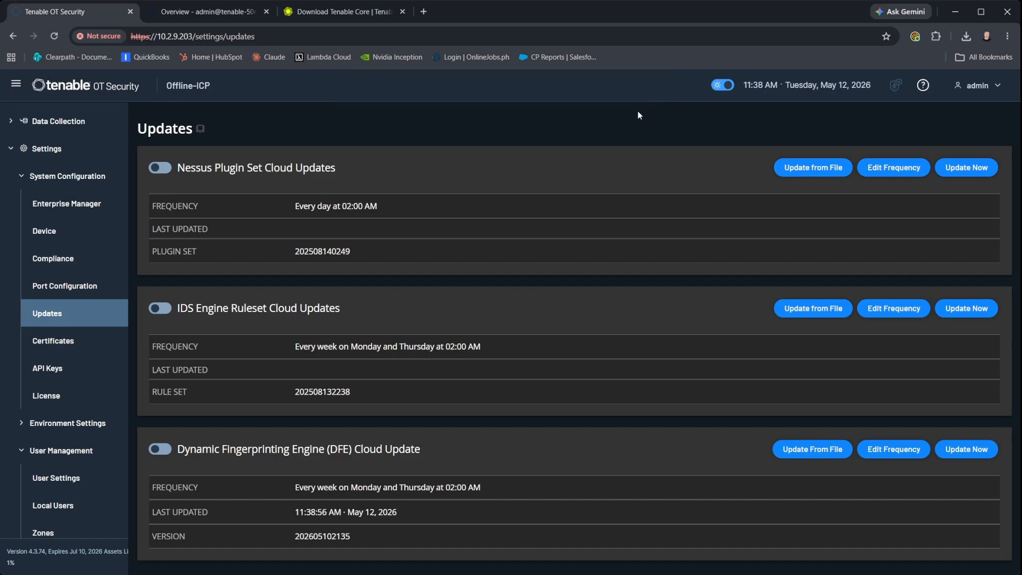
pyautogui.click(812, 311)
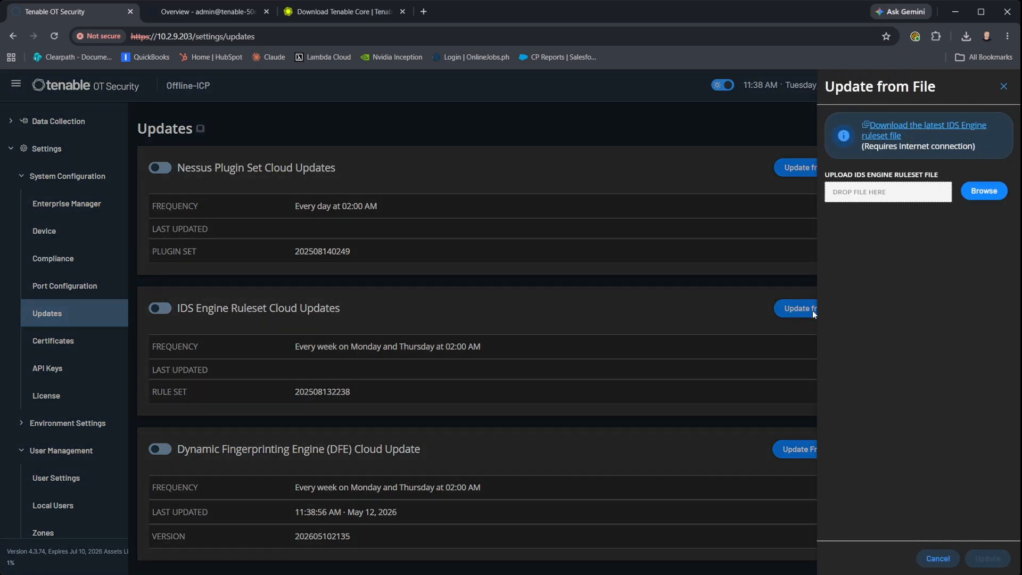
pyautogui.click(983, 192)
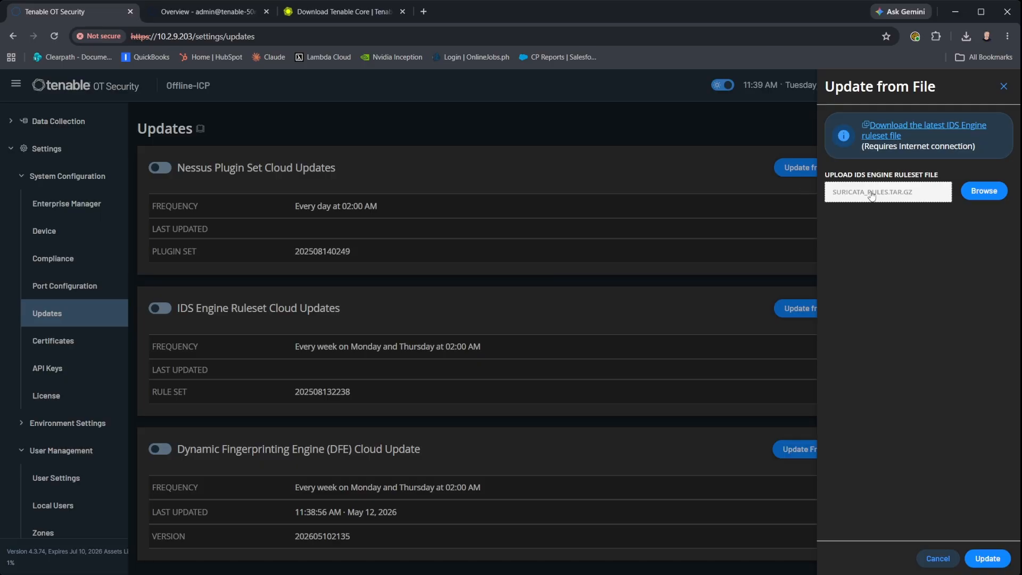
pyautogui.click(988, 558)
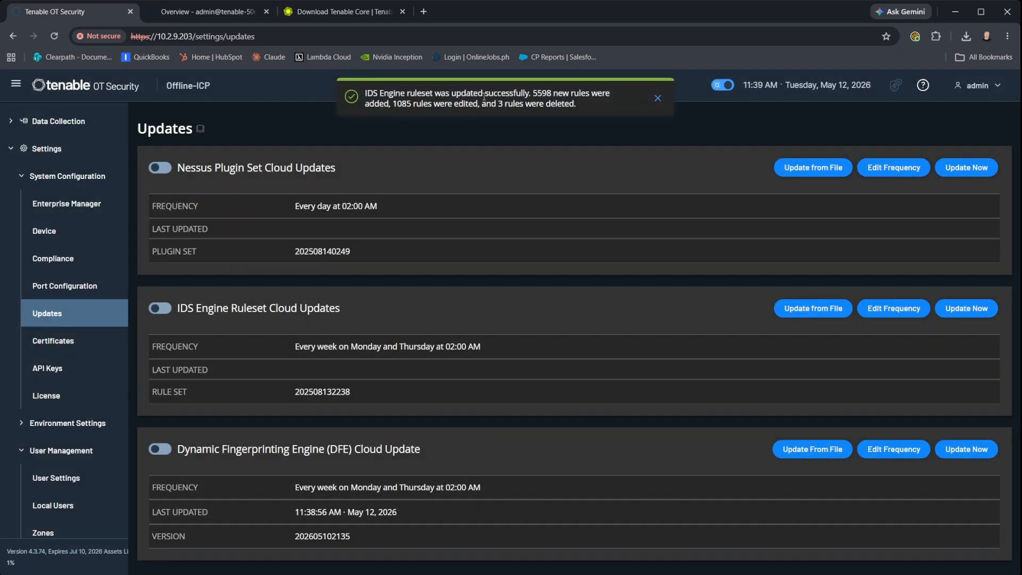
# Upload the offline Nessus plugin archive and start the plugin set update.
pyautogui.click(805, 171)
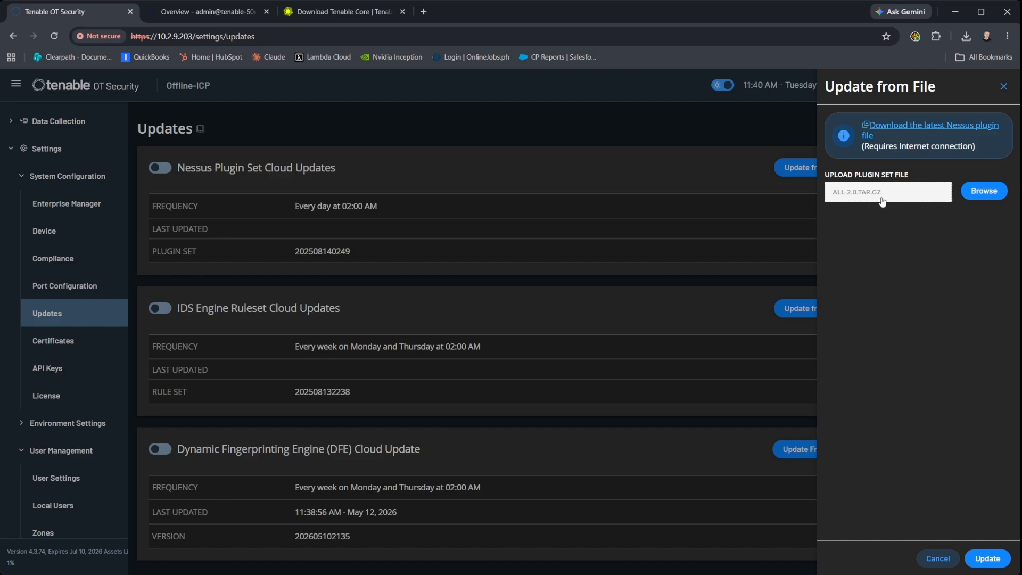
pyautogui.click(988, 558)
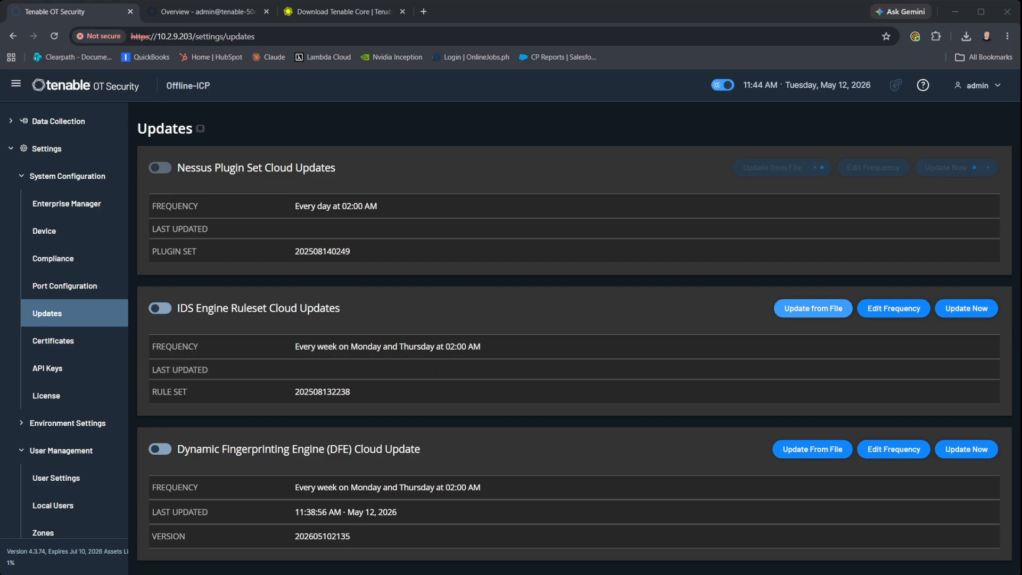
# Fetch the latest IDS ruleset download link, then close the upload panel while plugins finish updating.
pyautogui.click(838, 313)
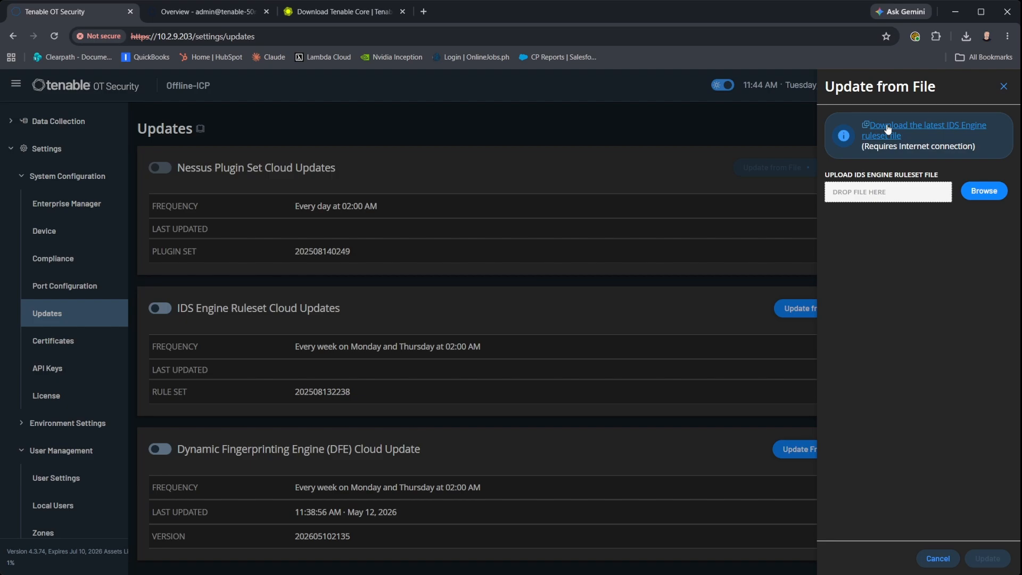
pyautogui.click(887, 129)
pyautogui.click(936, 559)
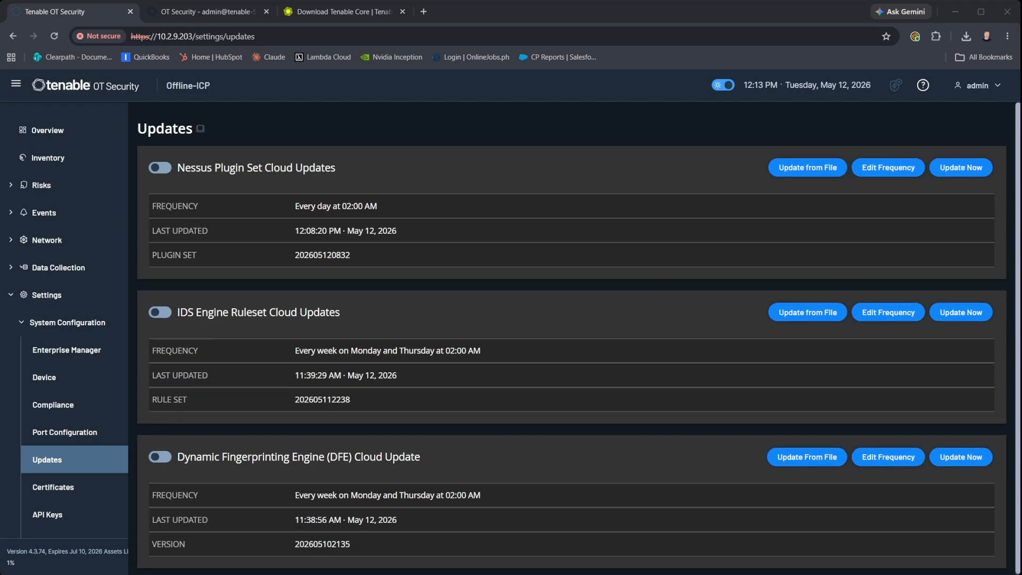
# Switch to the Download Tenable Core tab showing OL8 OT Security images, including the 4.96 GB ISO.
pyautogui.click(334, 15)
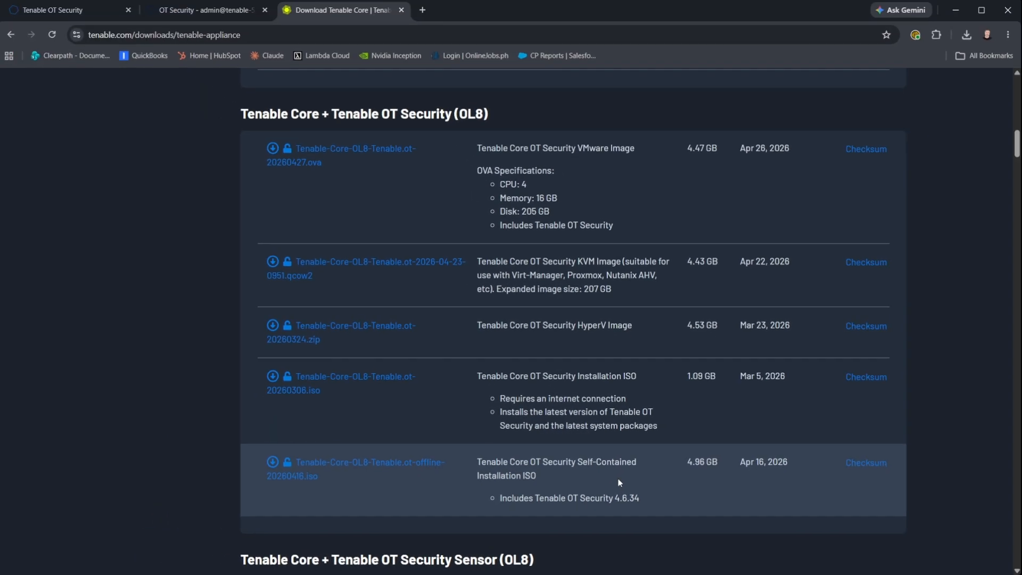
# Scroll the downloads page to the Tenable Core + Tenable OT Security (OL8) image list.
pyautogui.scroll(15, 552, 443)
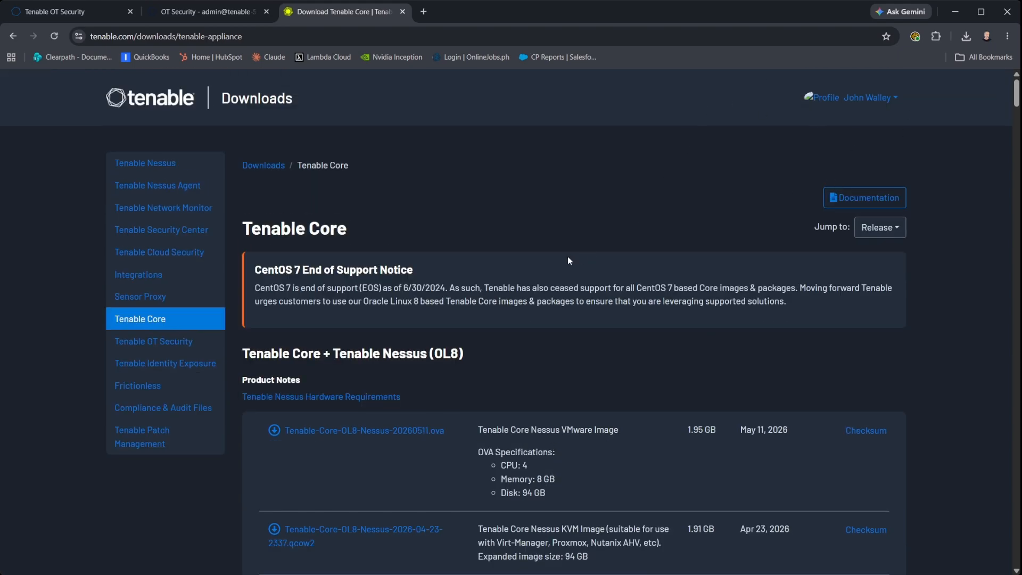
pyautogui.scroll(-15, 568, 260)
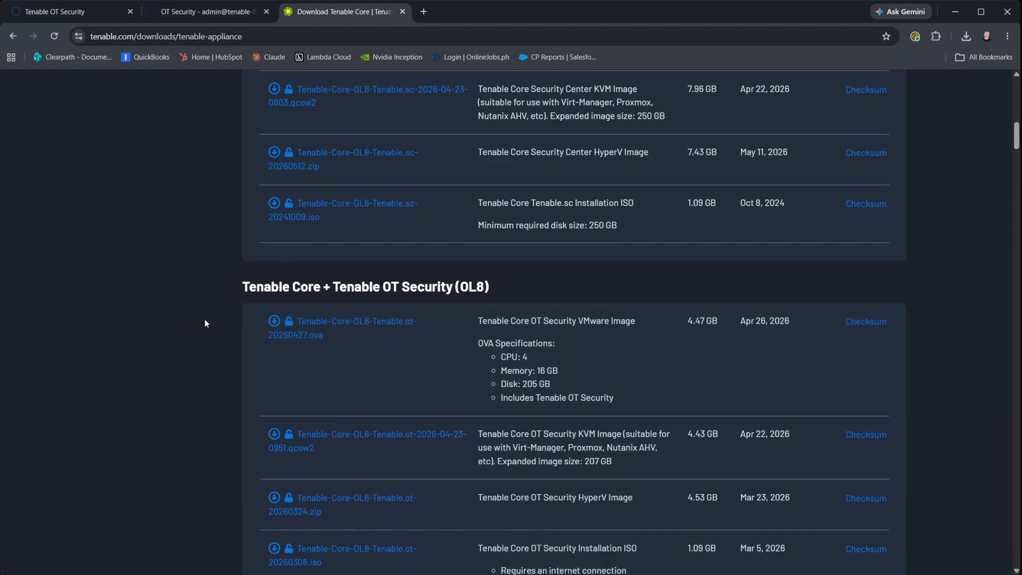
pyautogui.scroll(-2, 197, 321)
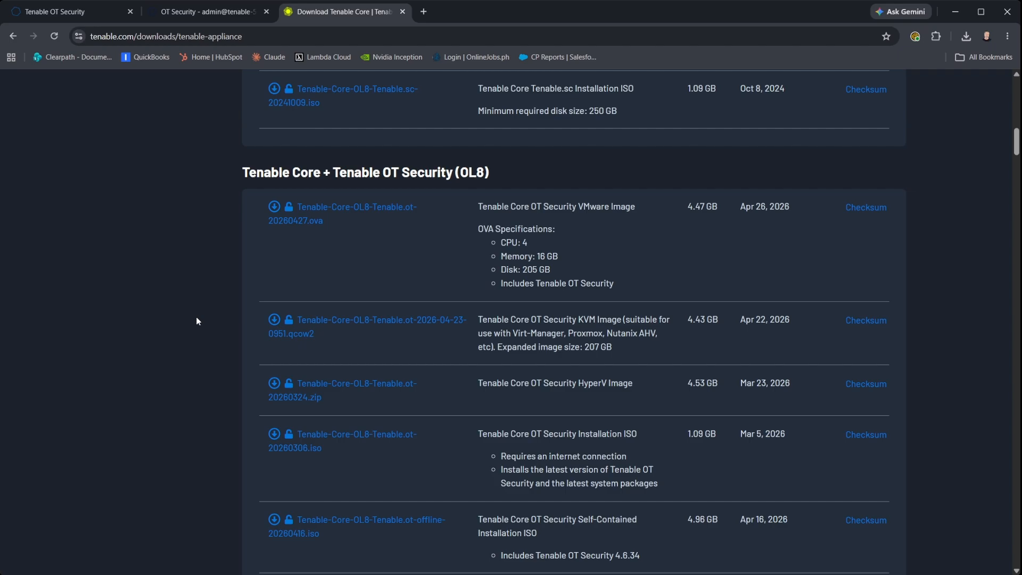
pyautogui.scroll(-1, 196, 321)
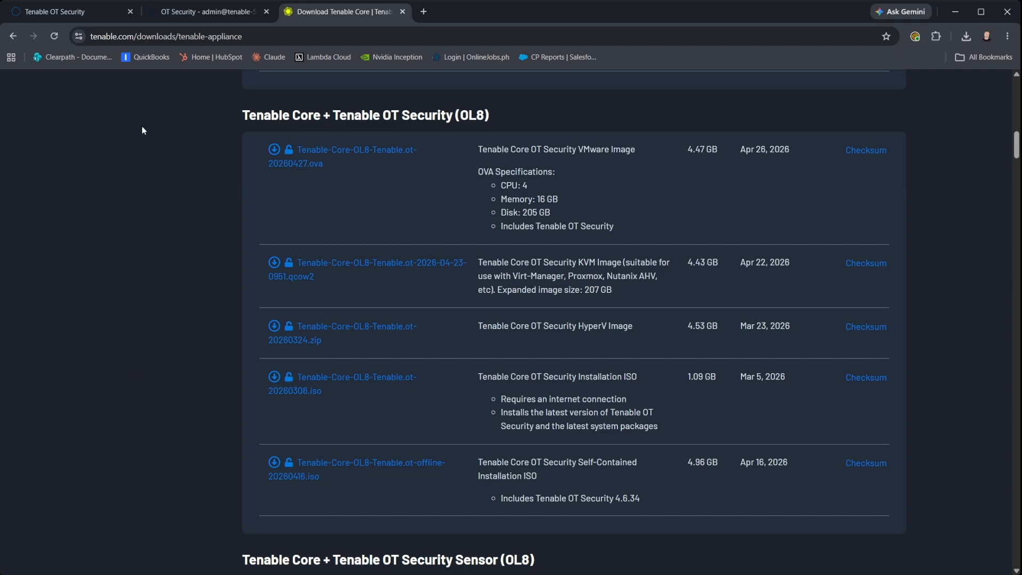
pyautogui.click(201, 15)
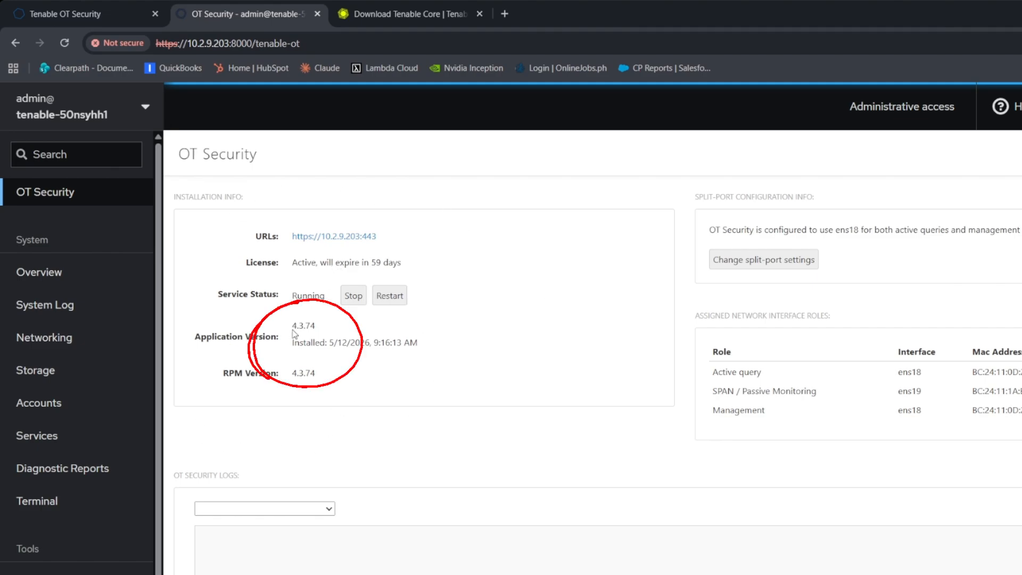
pyautogui.moveTo(291, 326); pyautogui.dragTo(317, 334)
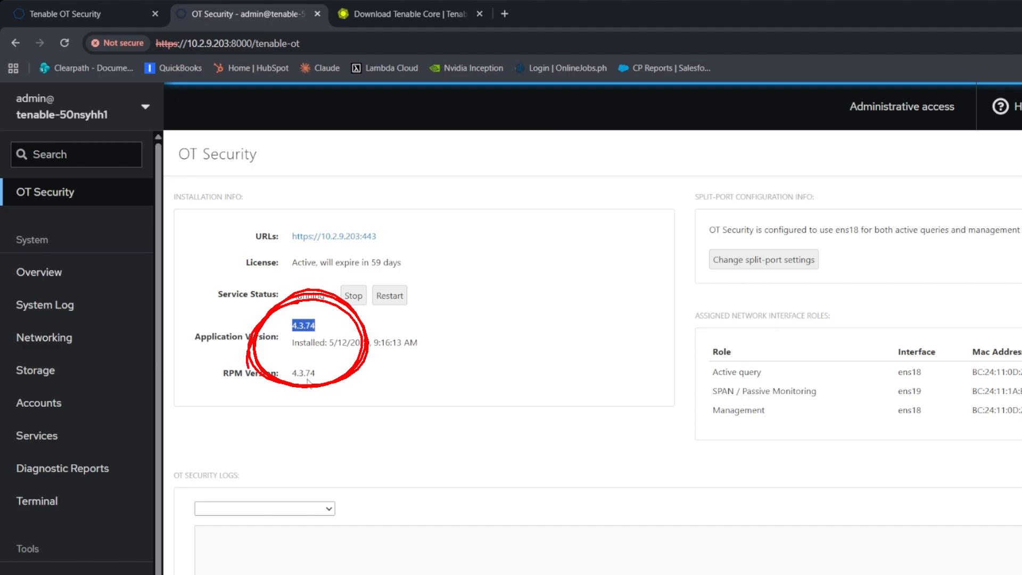
pyautogui.click(413, 17)
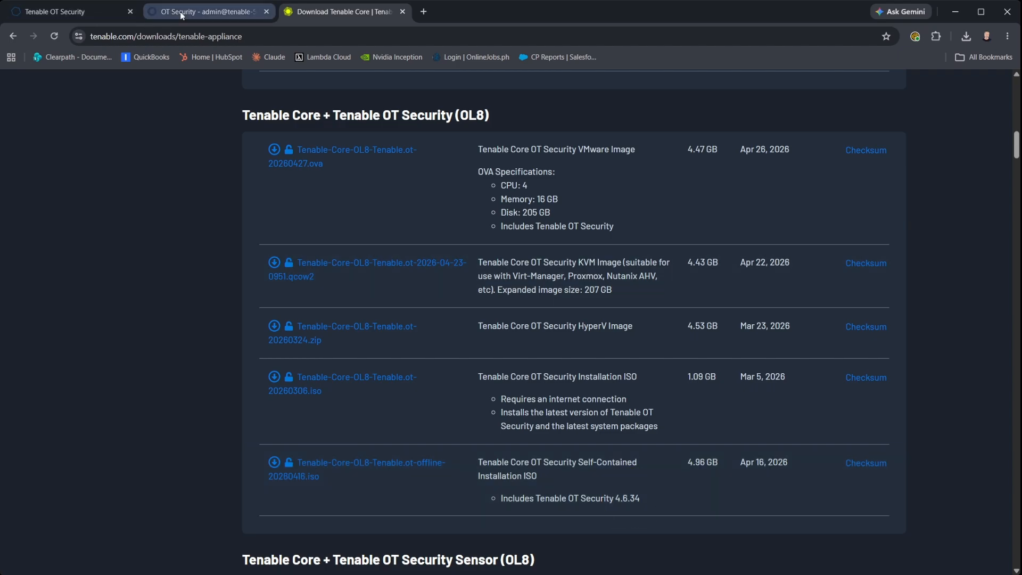
# Switch back to the Tenable Core OT Security tab showing installed version 4.3.74.
pyautogui.click(182, 12)
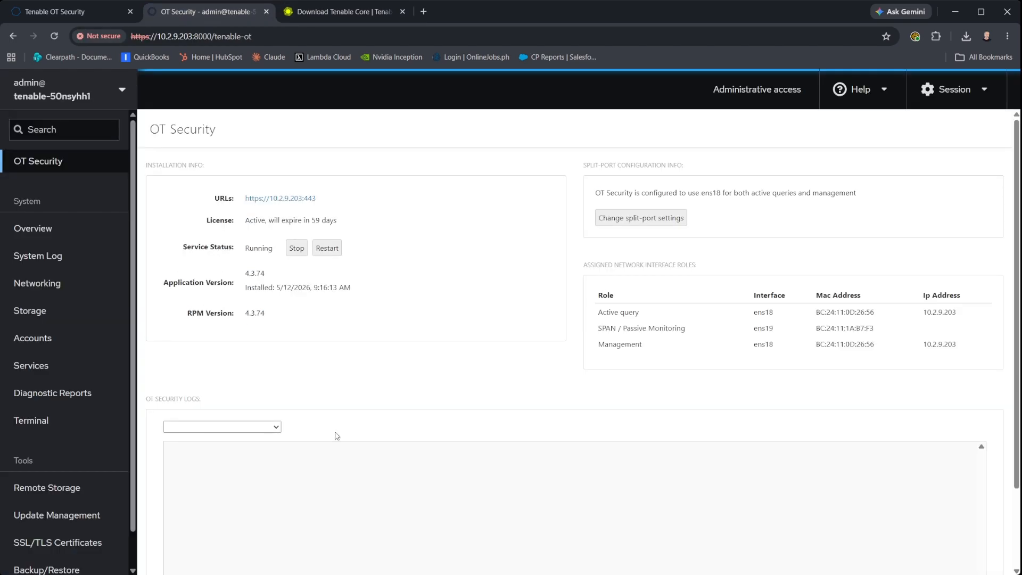
# Inspect ens18's IPv4 settings under Networking, confirm no gateway is set, and close without saving.
pyautogui.click(56, 294)
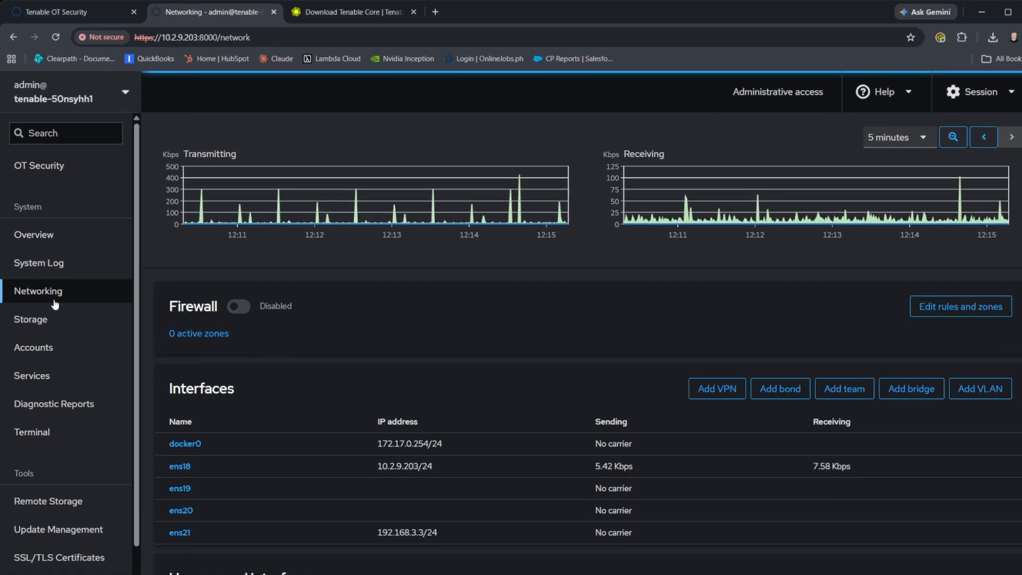
pyautogui.scroll(-1, 372, 435)
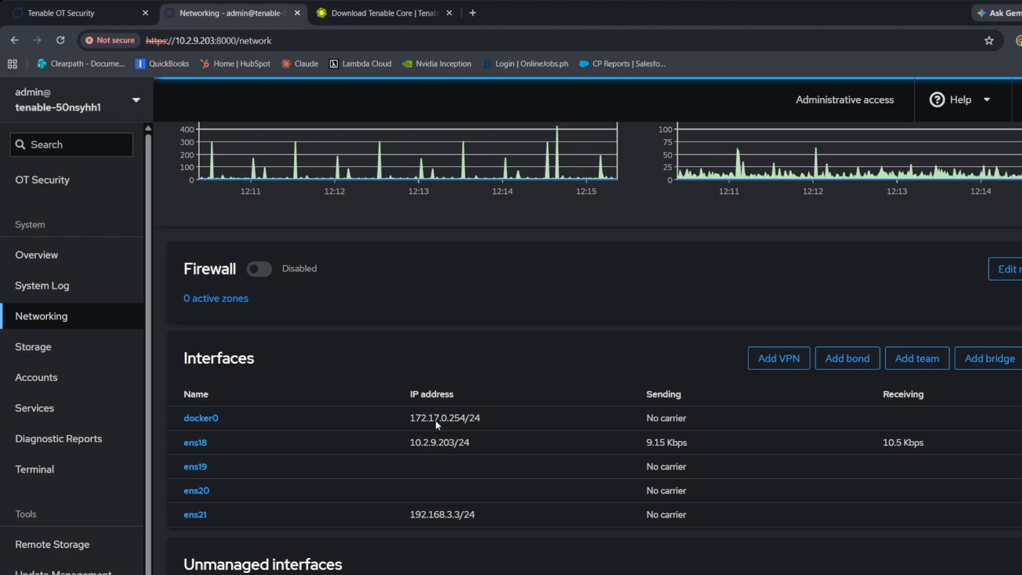
pyautogui.click(210, 443)
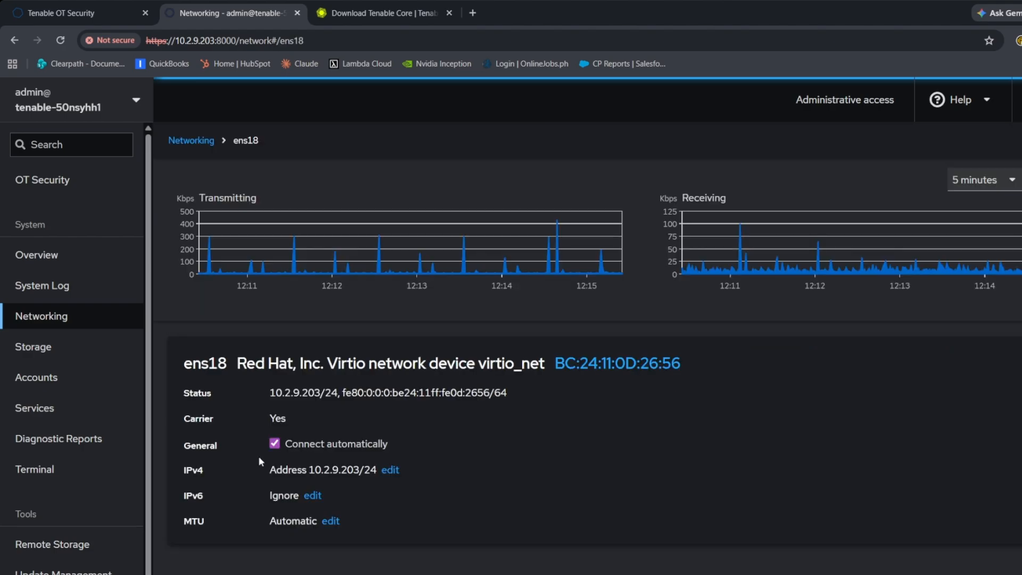
pyautogui.click(395, 471)
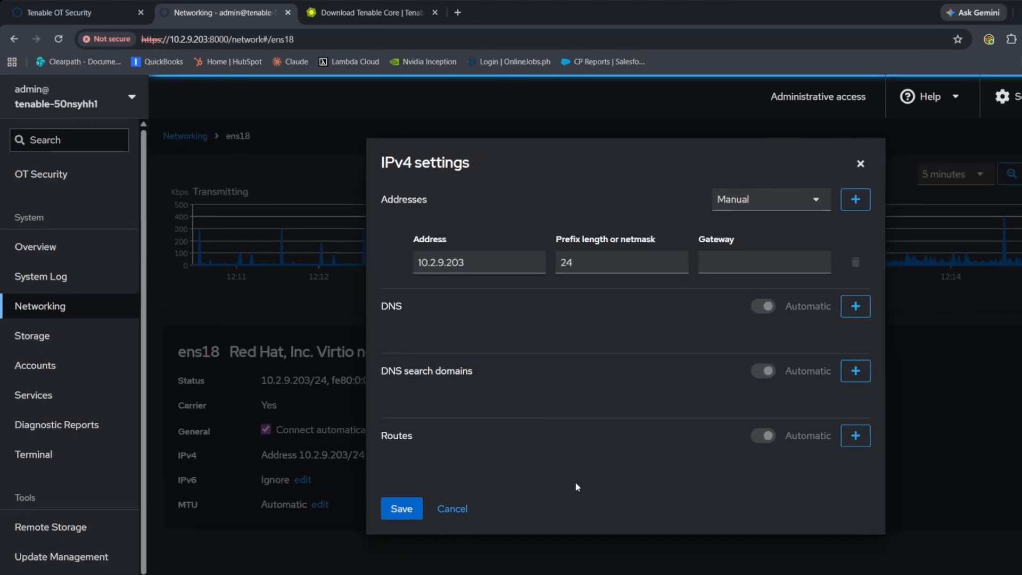
pyautogui.click(666, 247)
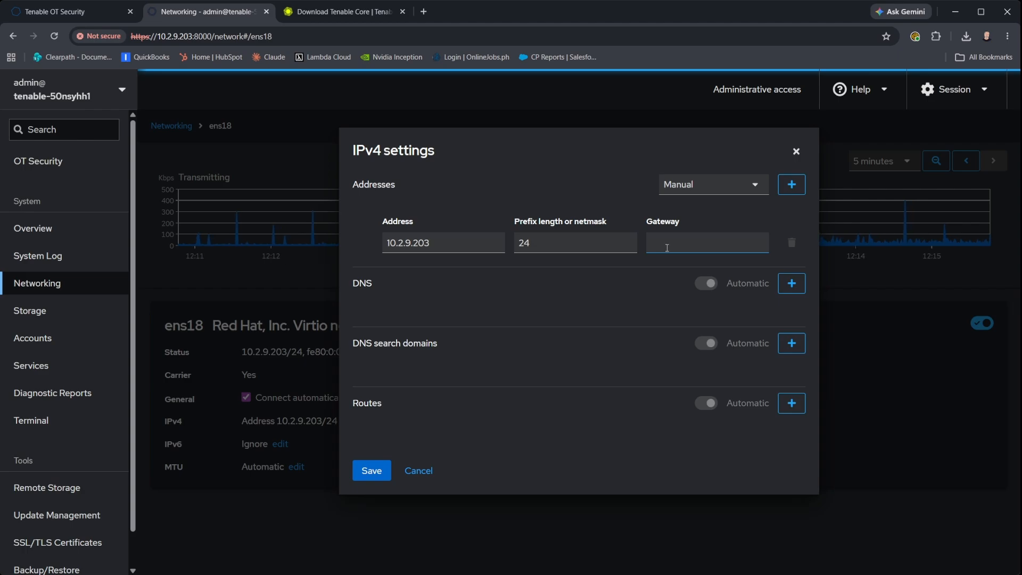
pyautogui.click(795, 153)
# Reset the terminal and ping google.com, plugins.tenable.com and 8.8.8.8, all of which fail.
pyautogui.click(60, 425)
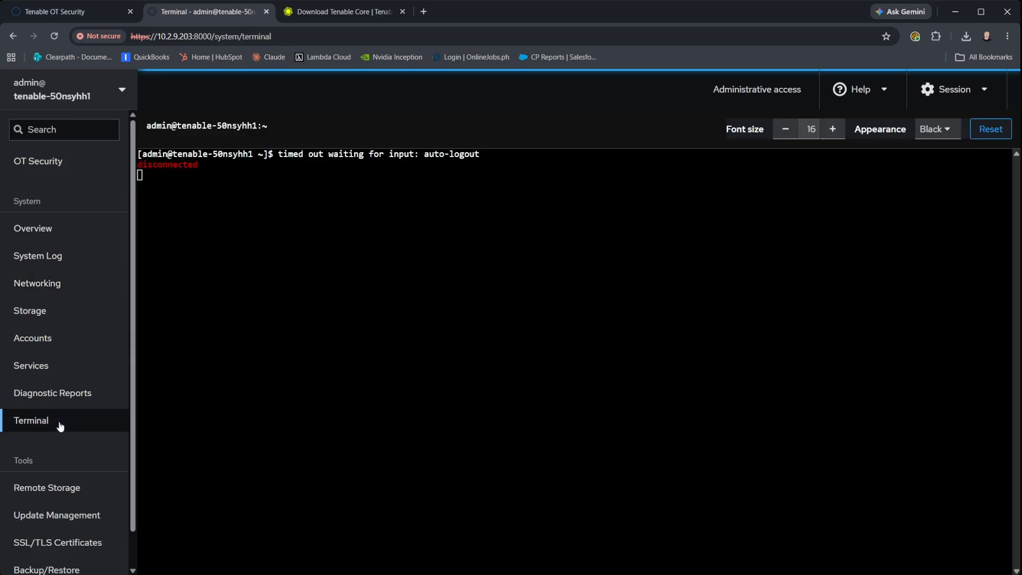
pyautogui.click(993, 130)
pyautogui.write('ping g')
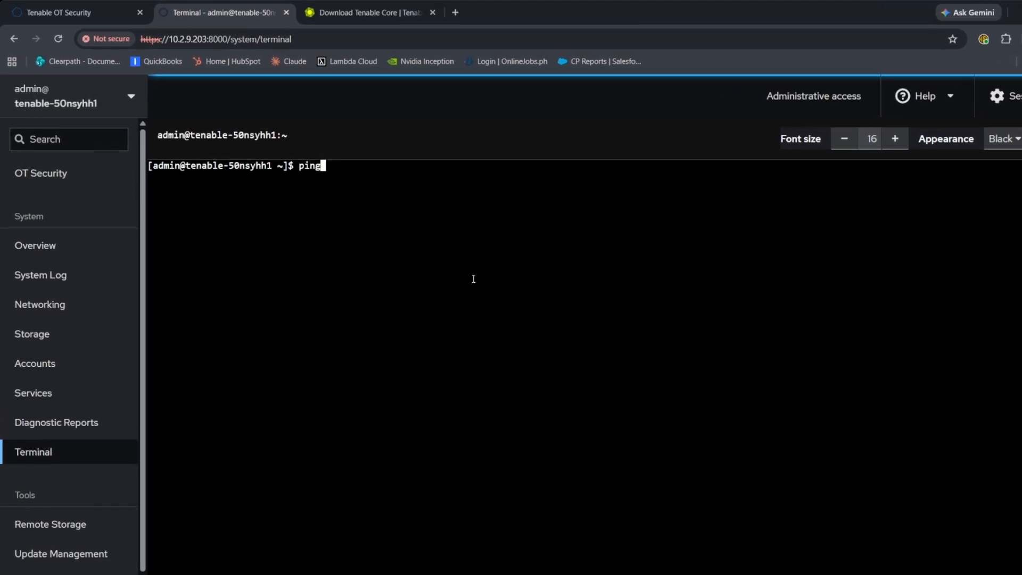
pyautogui.write('oogle.com')
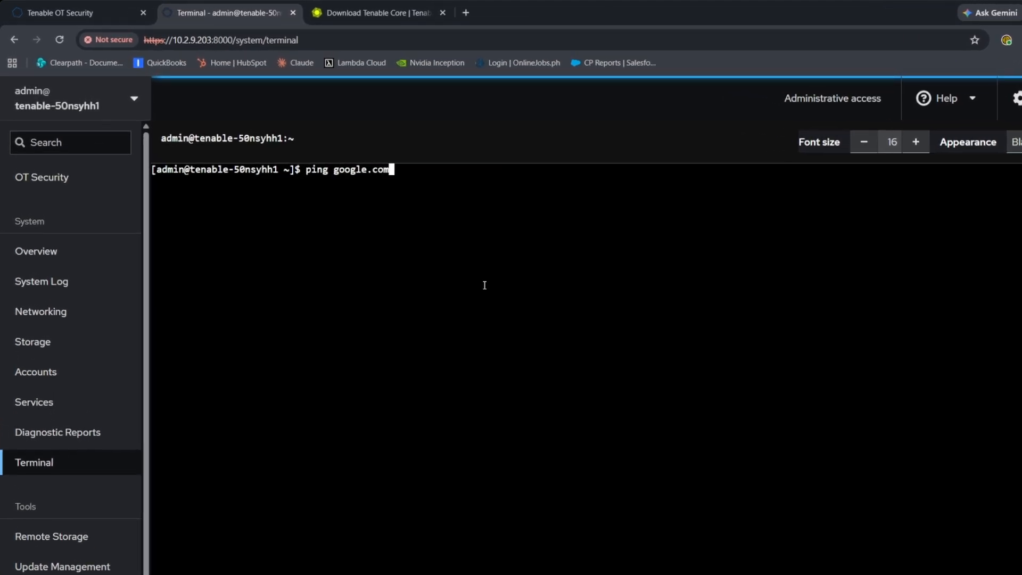
pyautogui.press('Return')
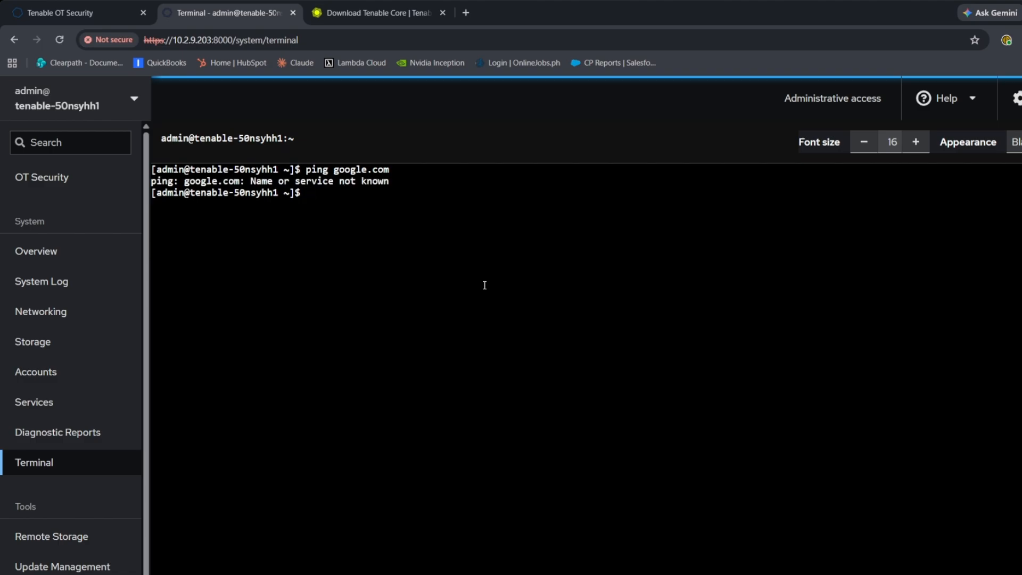
pyautogui.write('ping plugins.tenable.com')
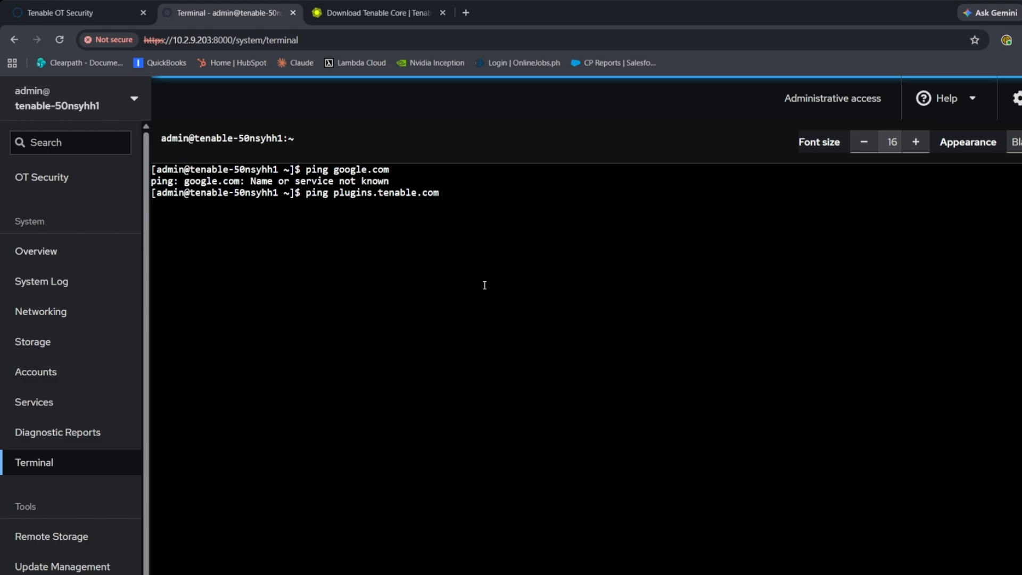
pyautogui.press('Return')
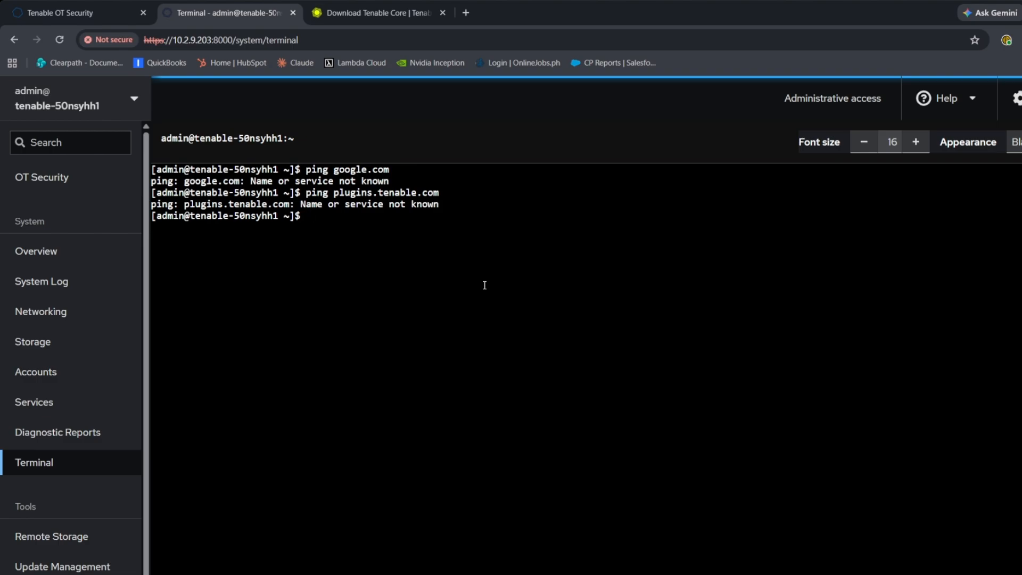
pyautogui.write('ping 8.8.8.8')
pyautogui.press('Return')
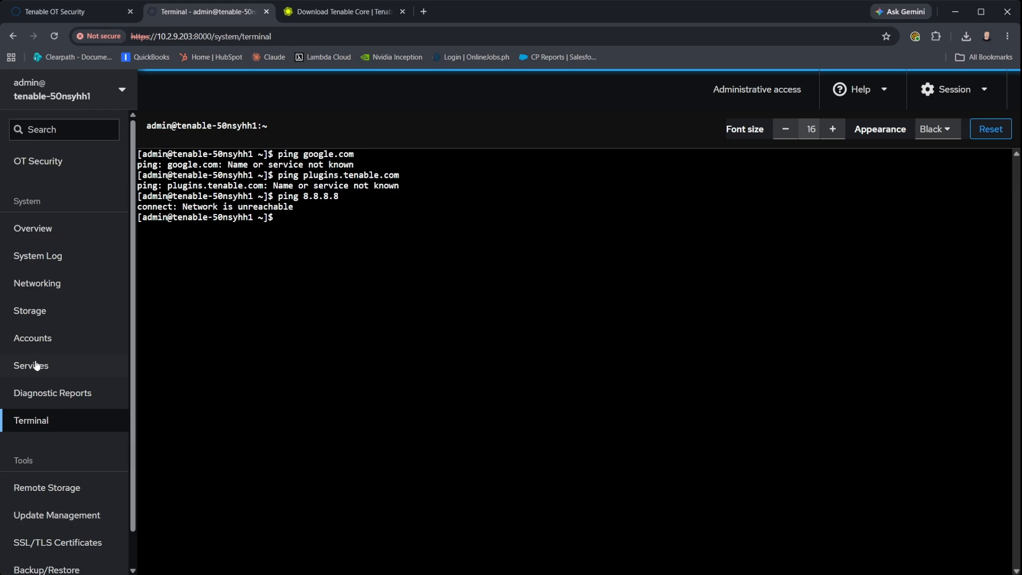
# Stop and disable the dnf-automatic-install timer from the Updates page's scheduled update service details.
pyautogui.click(42, 517)
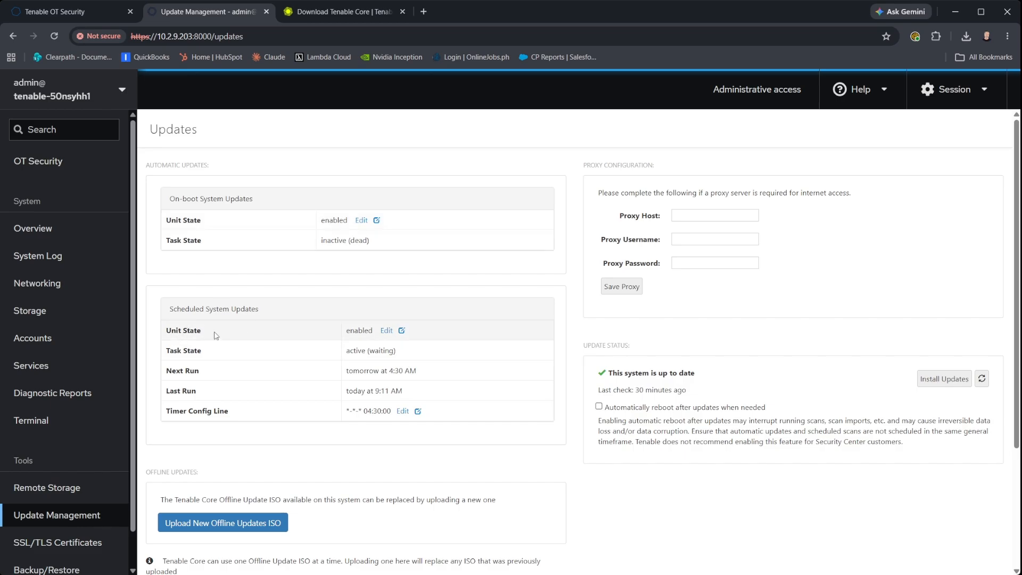
pyautogui.click(385, 331)
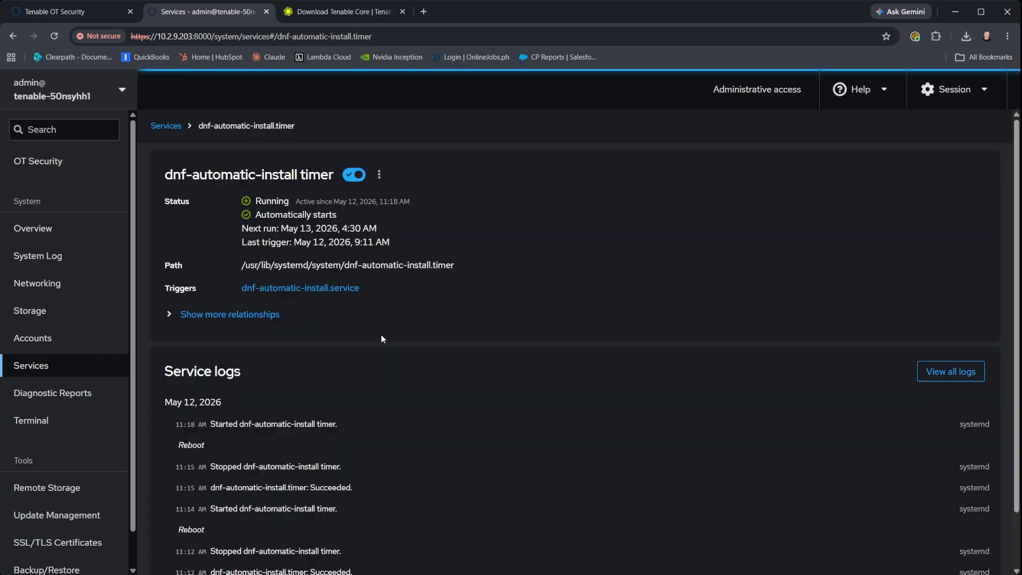
pyautogui.click(353, 175)
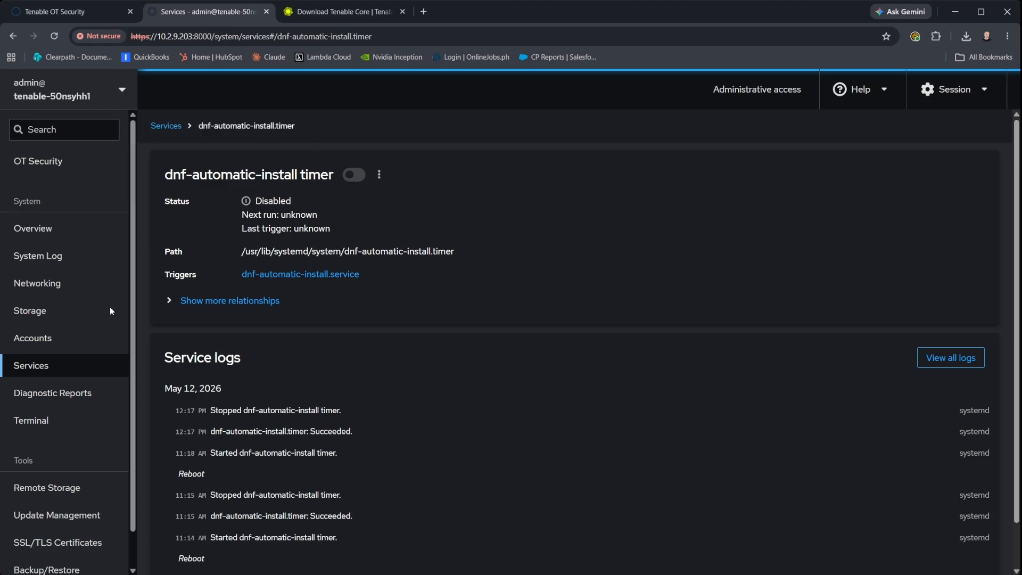
# Inspect the on-boot update service details, then come back to the Updates page and scroll down.
pyautogui.click(44, 521)
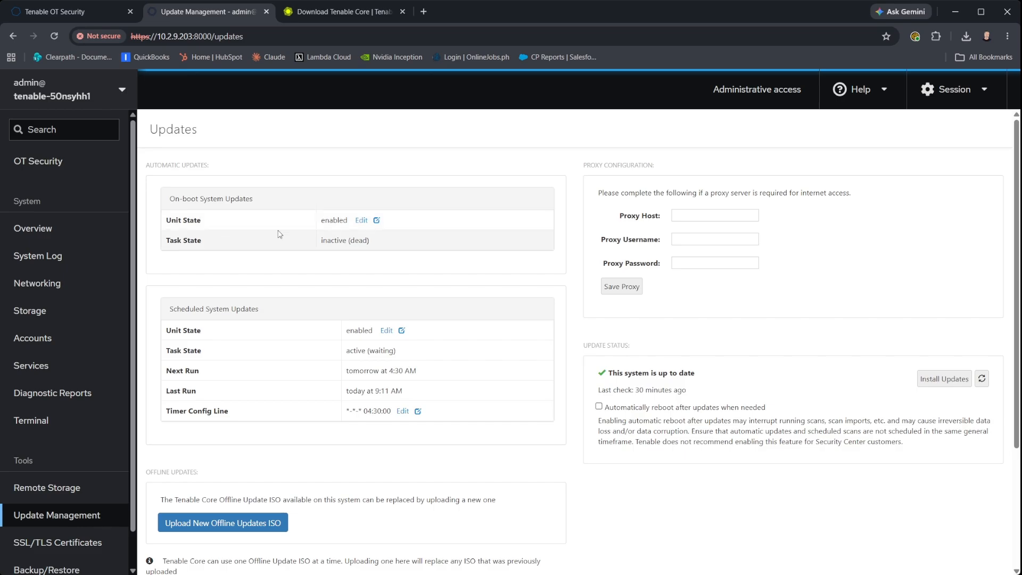
pyautogui.click(360, 221)
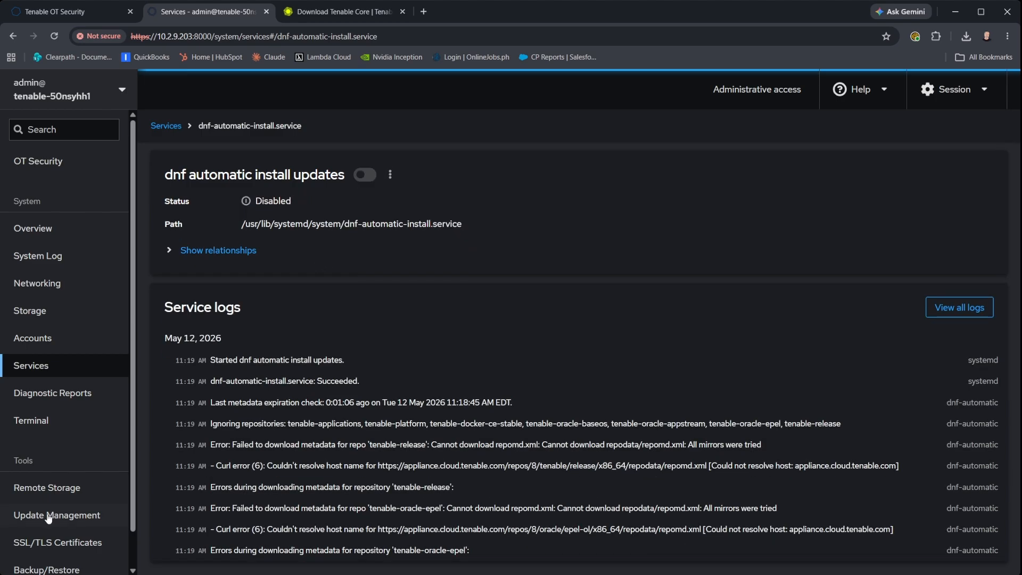
pyautogui.click(48, 516)
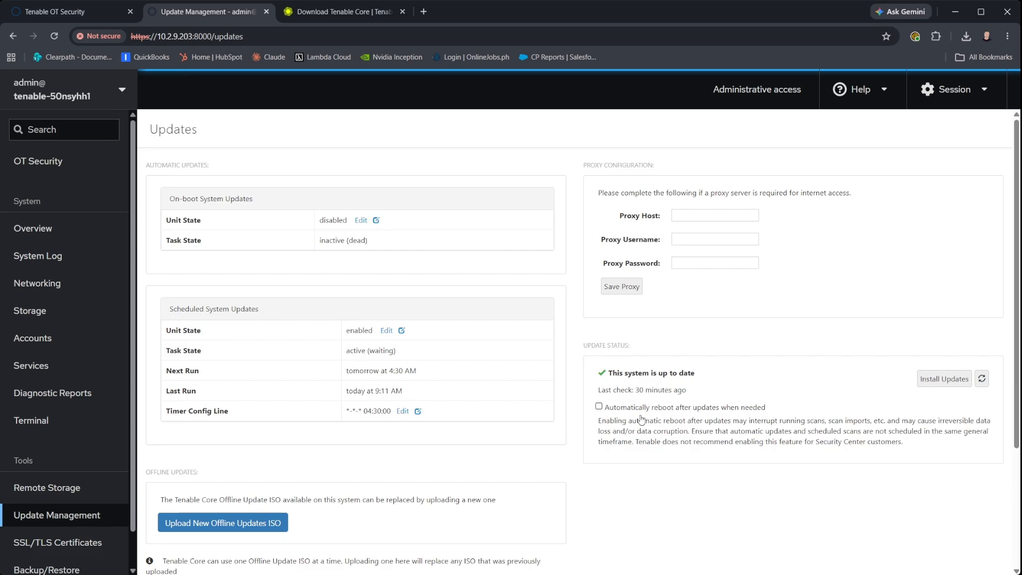
pyautogui.scroll(-3, 669, 468)
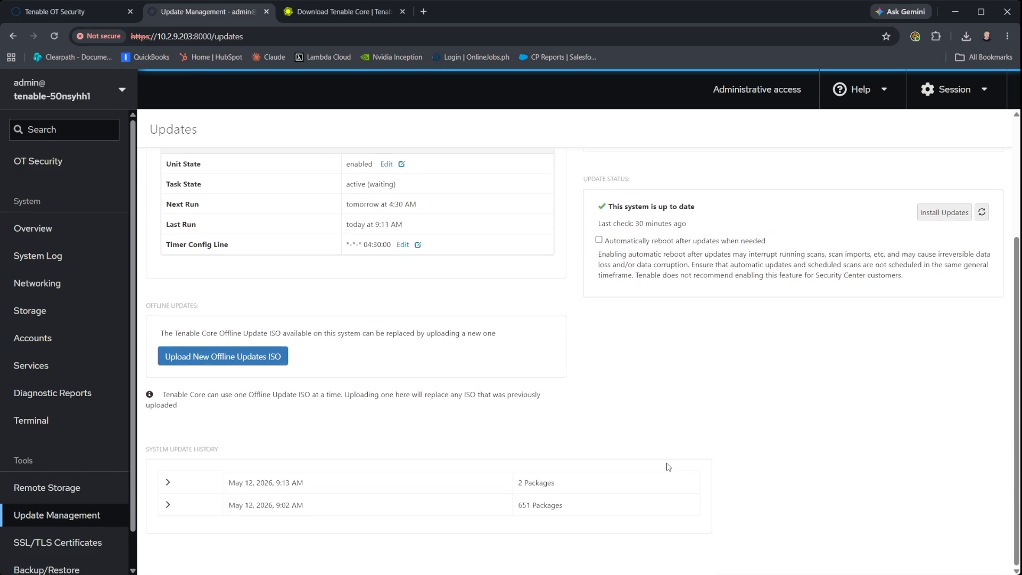
# Upload a new offline updates ISO and install the 180 available updates.
pyautogui.click(203, 360)
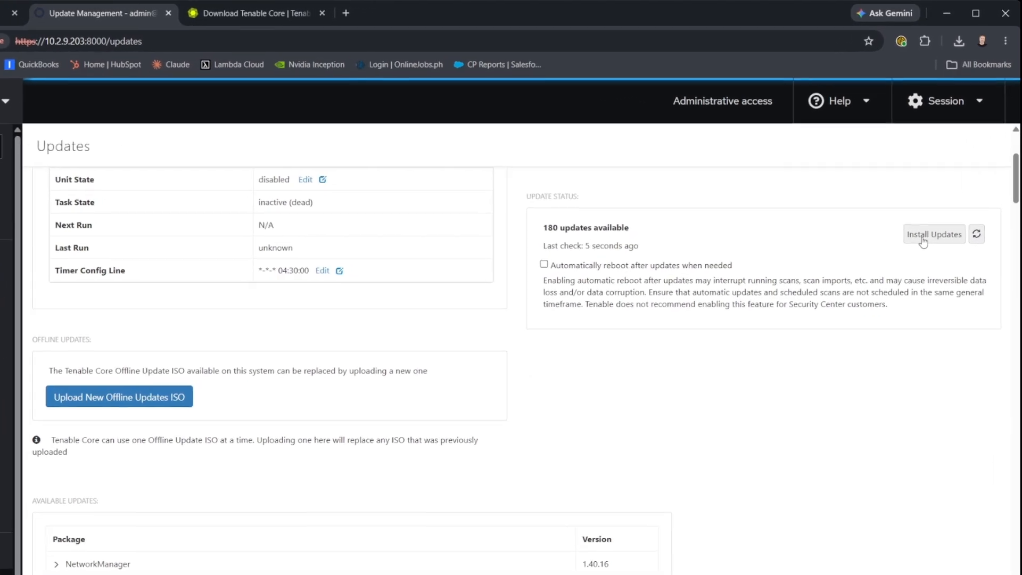
pyautogui.click(922, 237)
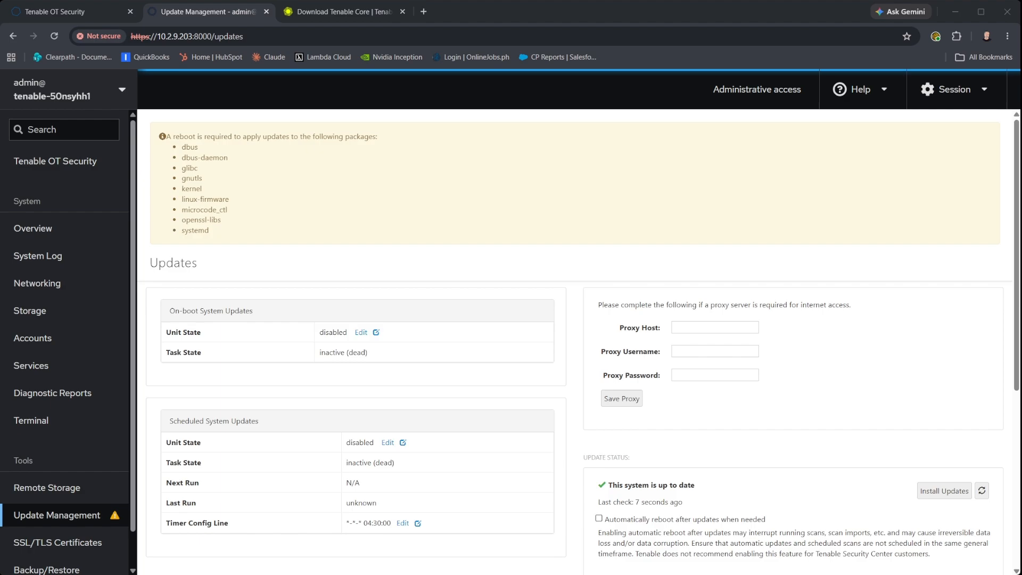
pyautogui.scroll(-1, 575, 426)
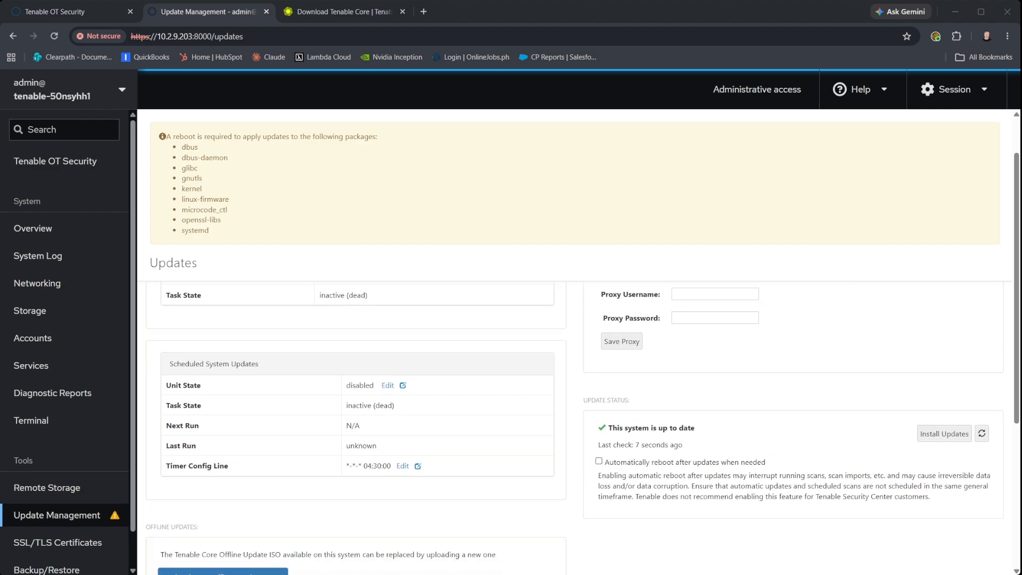
pyautogui.scroll(1, 575, 426)
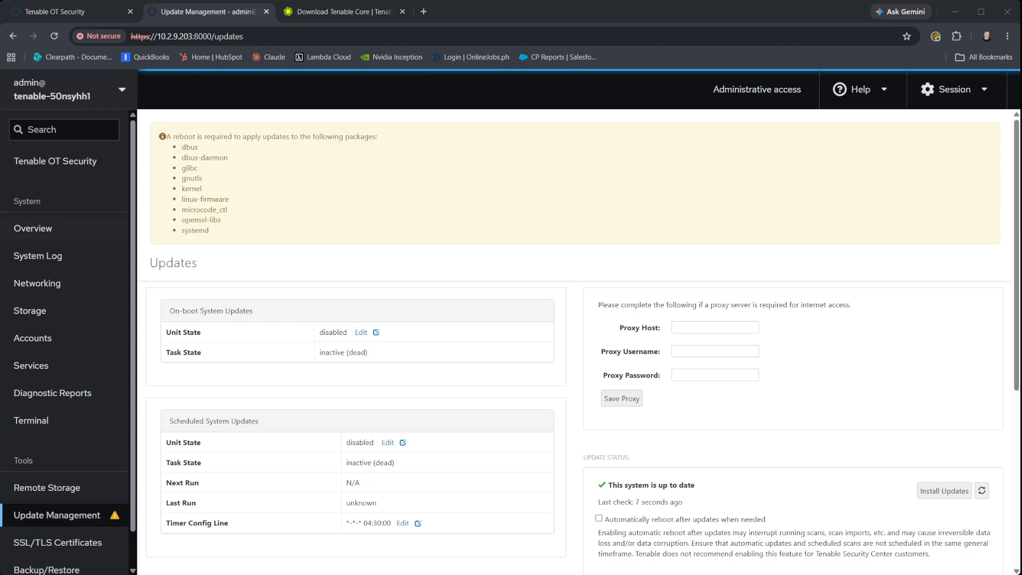
# Reboot the server from the Overview page with no delay.
pyautogui.click(28, 229)
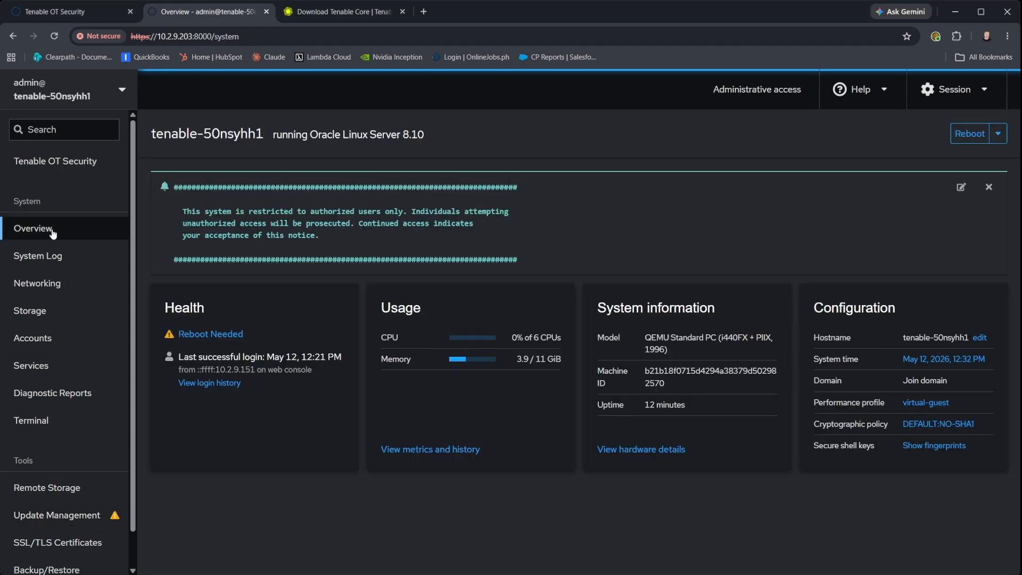
pyautogui.click(970, 133)
pyautogui.click(474, 230)
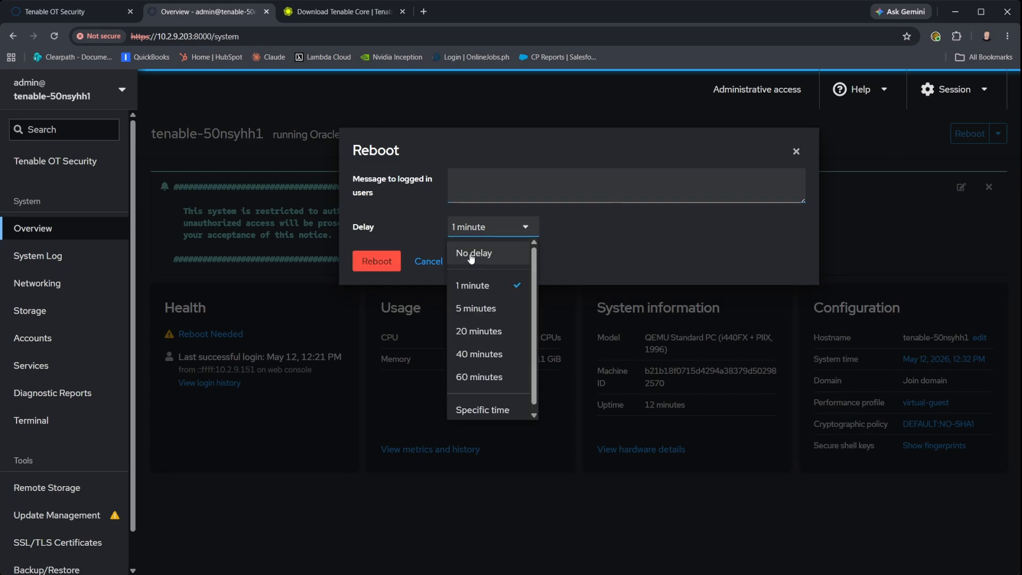
pyautogui.click(471, 254)
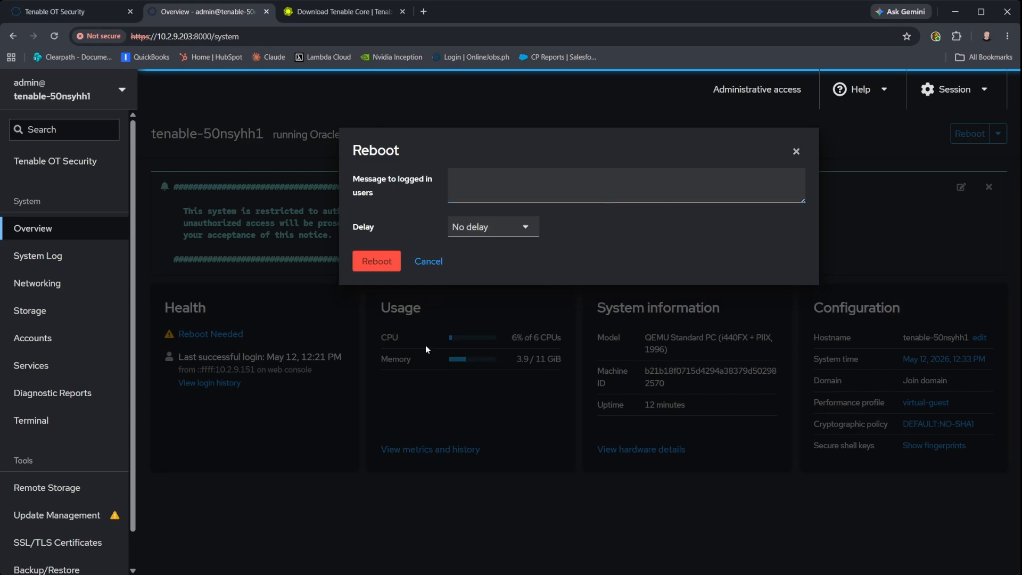
pyautogui.click(374, 264)
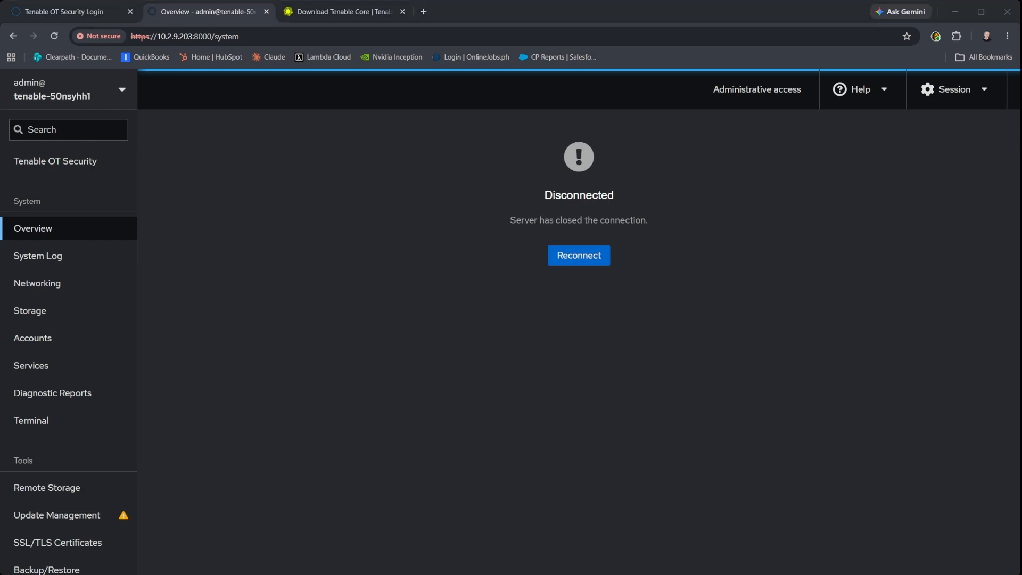
# Reconnect after the reboot and log back in with the admin account and its password.
pyautogui.click(574, 257)
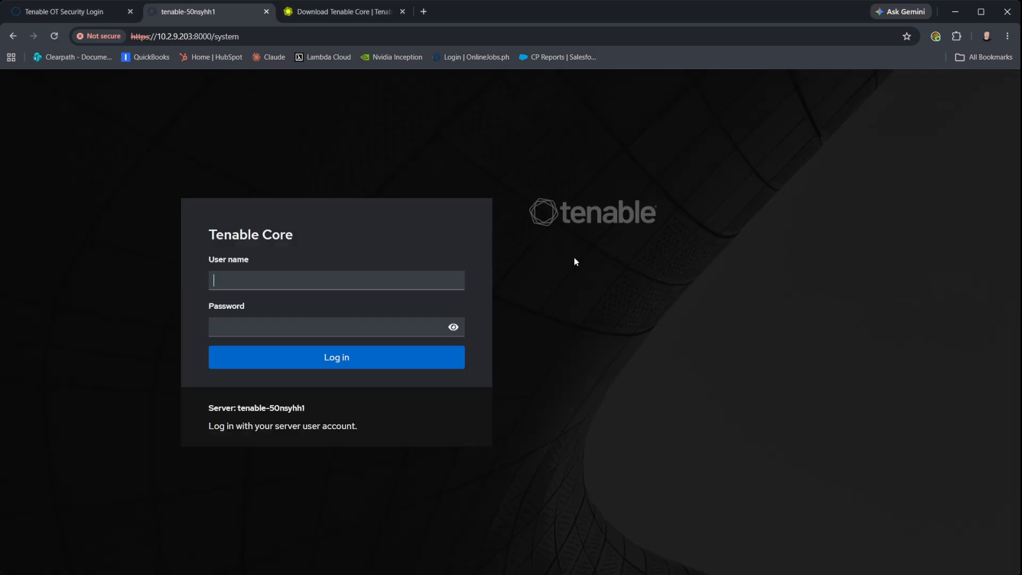
pyautogui.write('admin')
pyautogui.press('Tab')
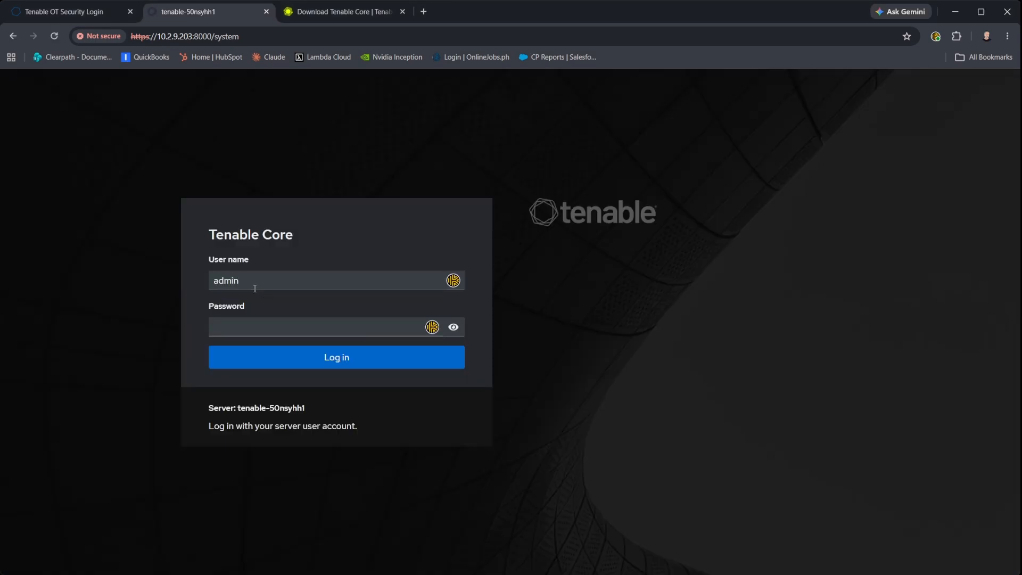
pyautogui.write('***************')
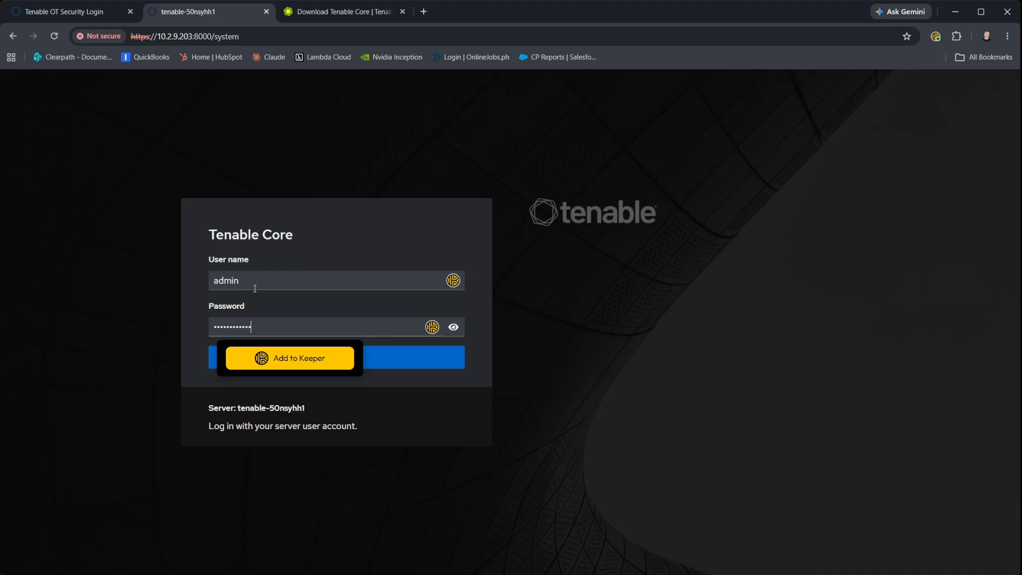
pyautogui.press('Return')
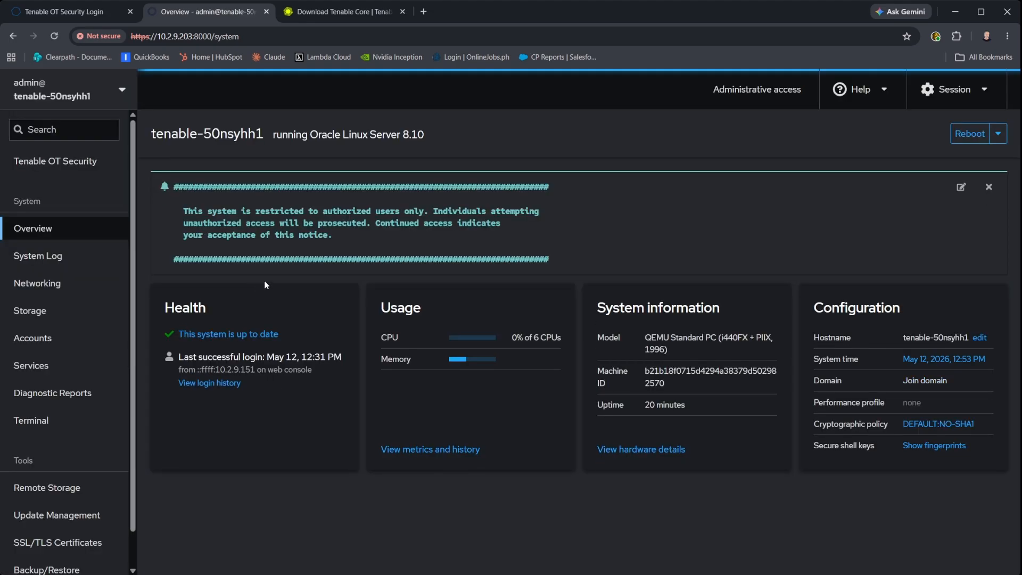
pyautogui.click(51, 515)
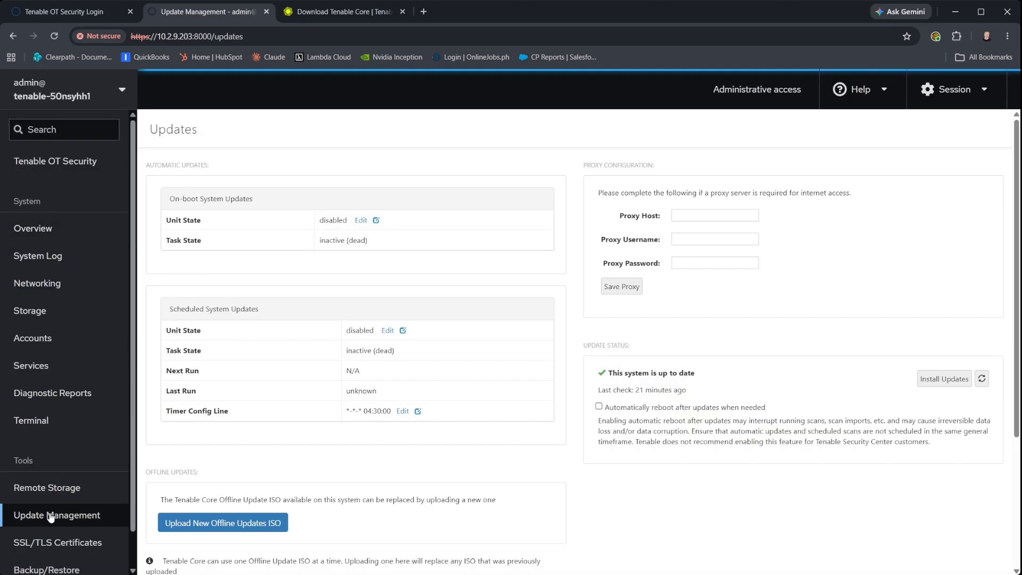
pyautogui.scroll(-3, 658, 471)
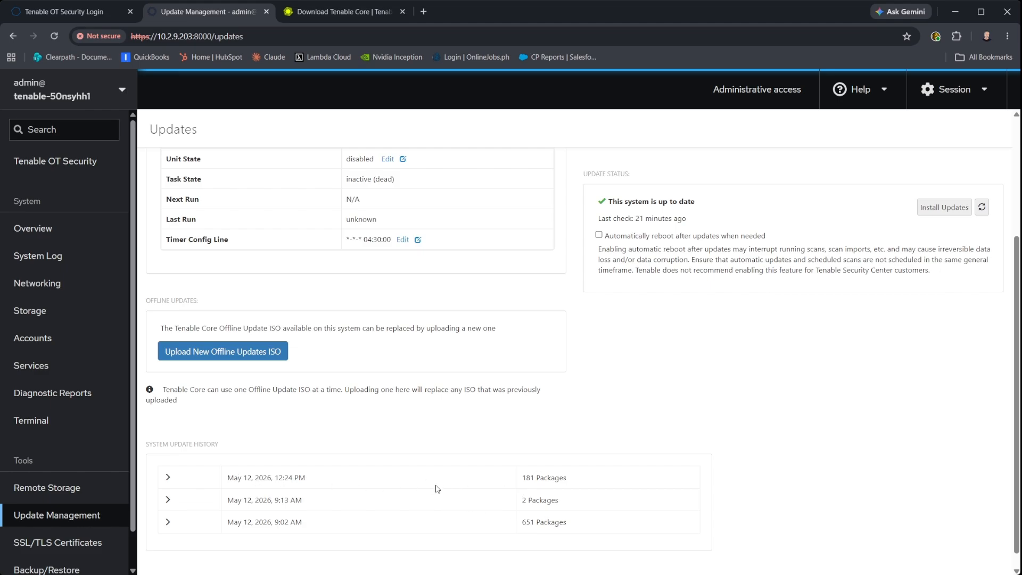
pyautogui.scroll(3, 423, 370)
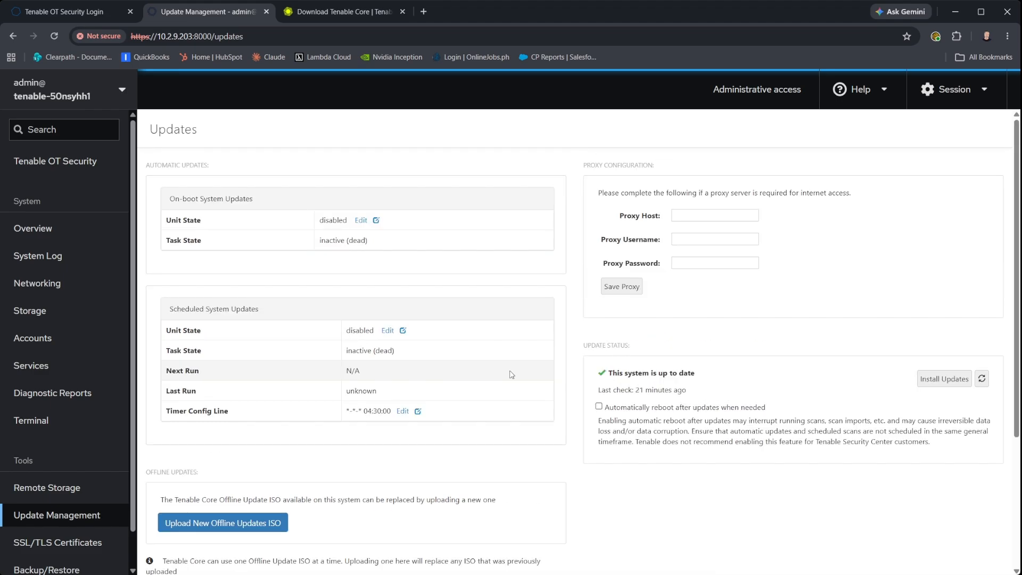
# Upgrade Tenable OT Security to the available 4.6.34 RPM from its management page.
pyautogui.click(62, 169)
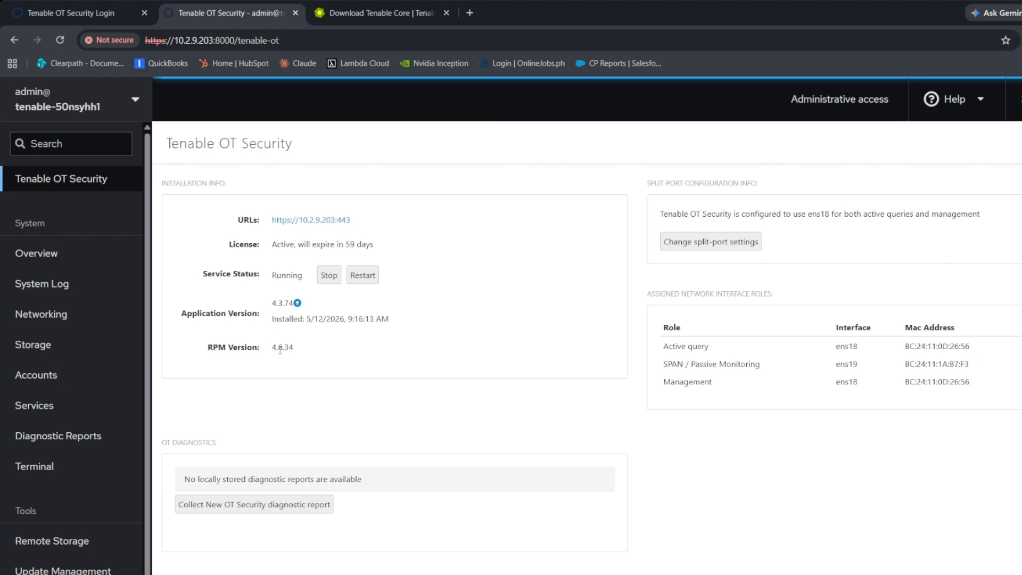
pyautogui.moveTo(273, 349); pyautogui.dragTo(298, 351)
pyautogui.click(297, 304)
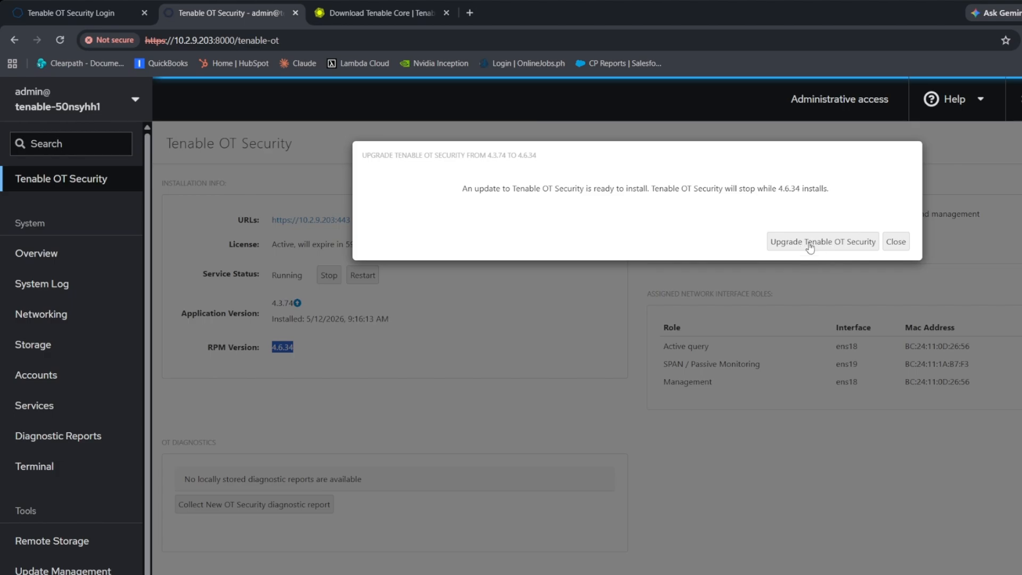
pyautogui.click(808, 243)
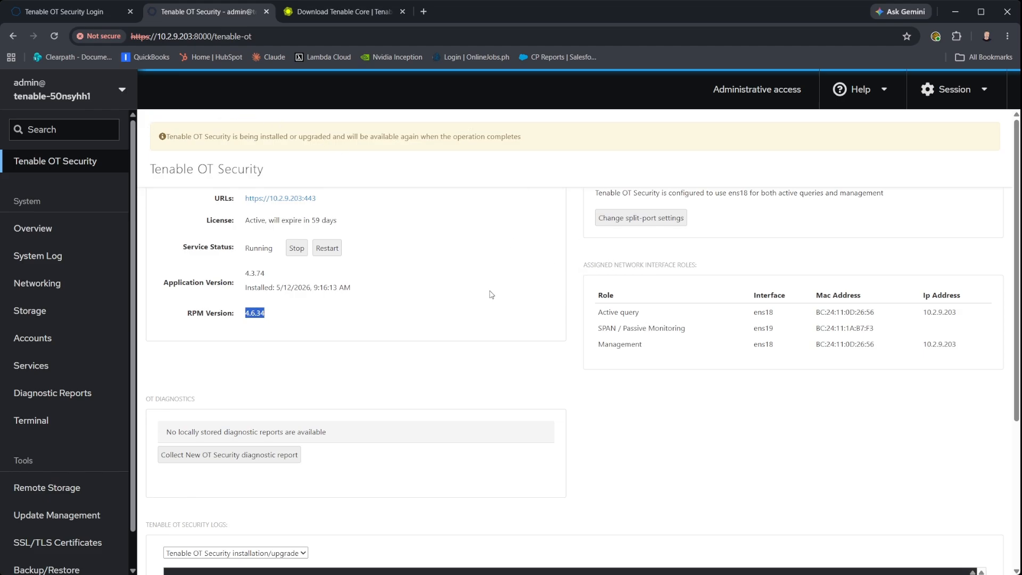
# Follow the installation logs, then confirm Application Version shows 4.6.34.
pyautogui.scroll(-4, 491, 293)
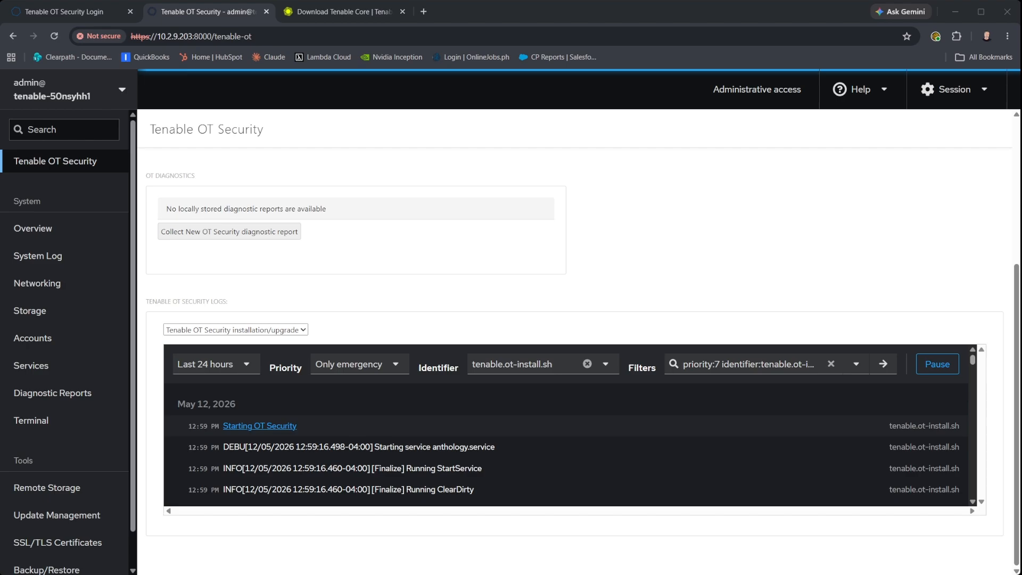
pyautogui.scroll(4, 580, 341)
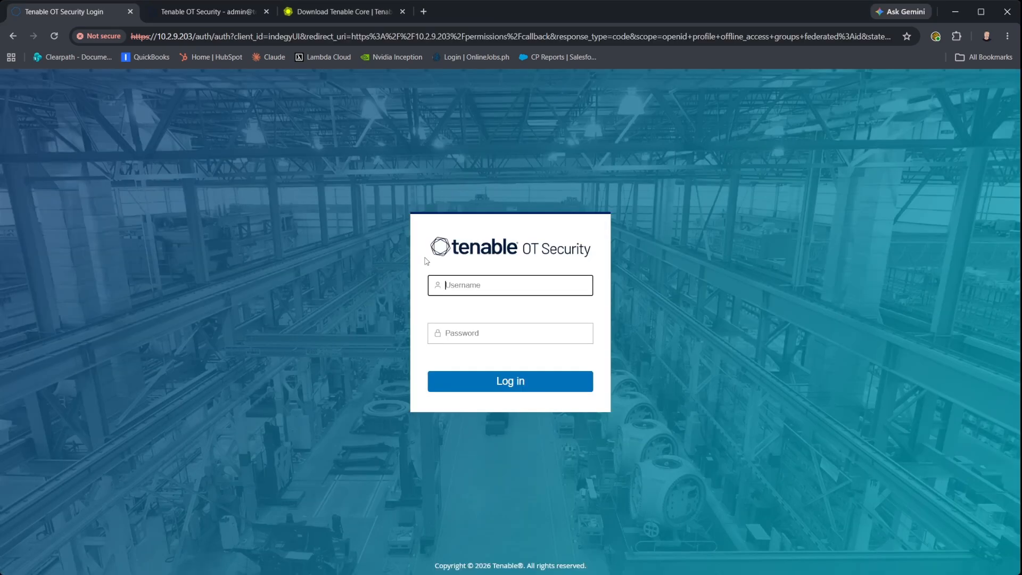
# Log in to OT Security as admin, decline saving the password, and highlight footer version 4.6.34.
pyautogui.write('admin')
pyautogui.press('Tab')
pyautogui.write('•••••••••')
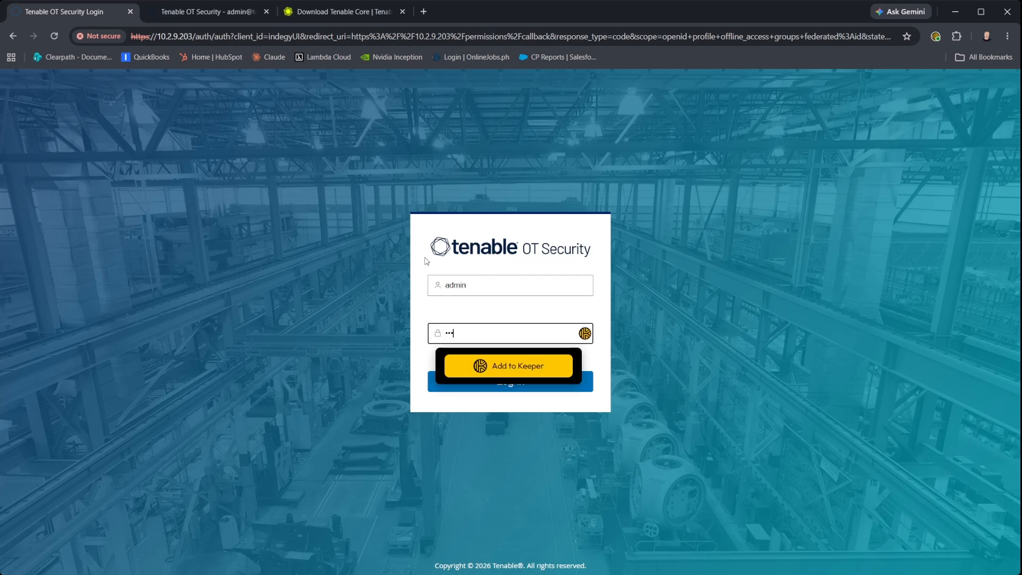
pyautogui.write('•••••')
pyautogui.press('Return')
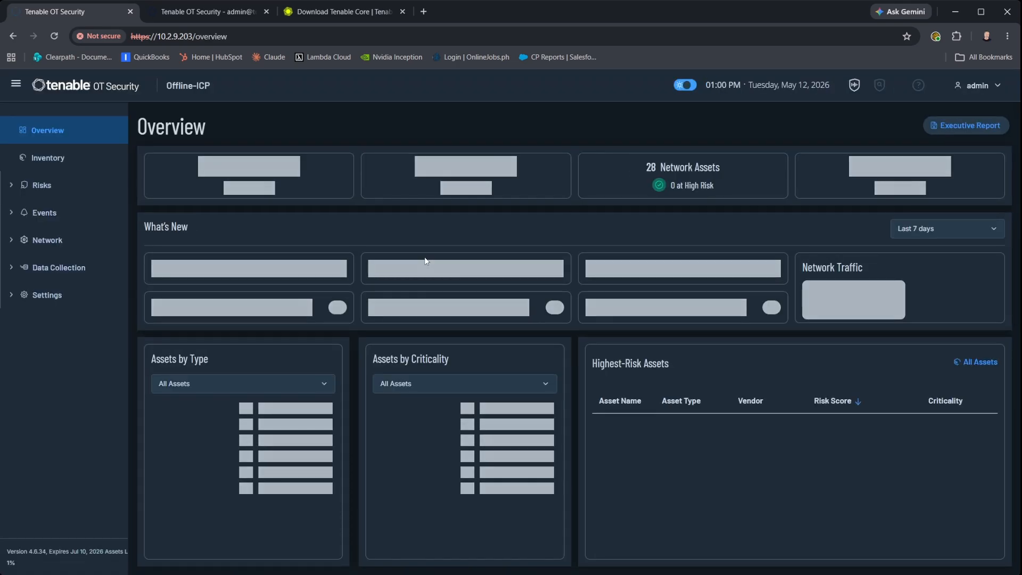
pyautogui.click(892, 162)
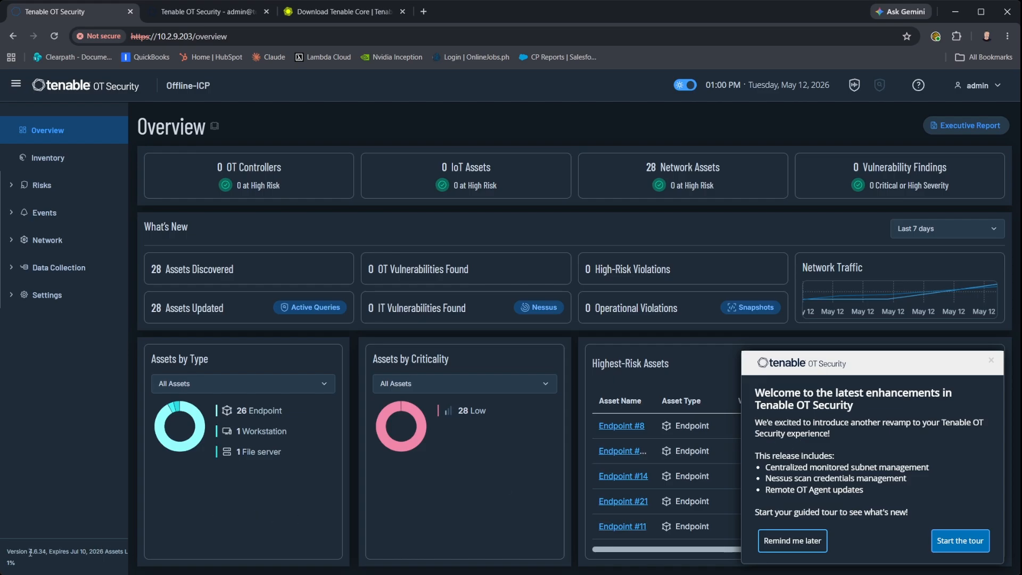
pyautogui.moveTo(29, 552); pyautogui.dragTo(45, 552)
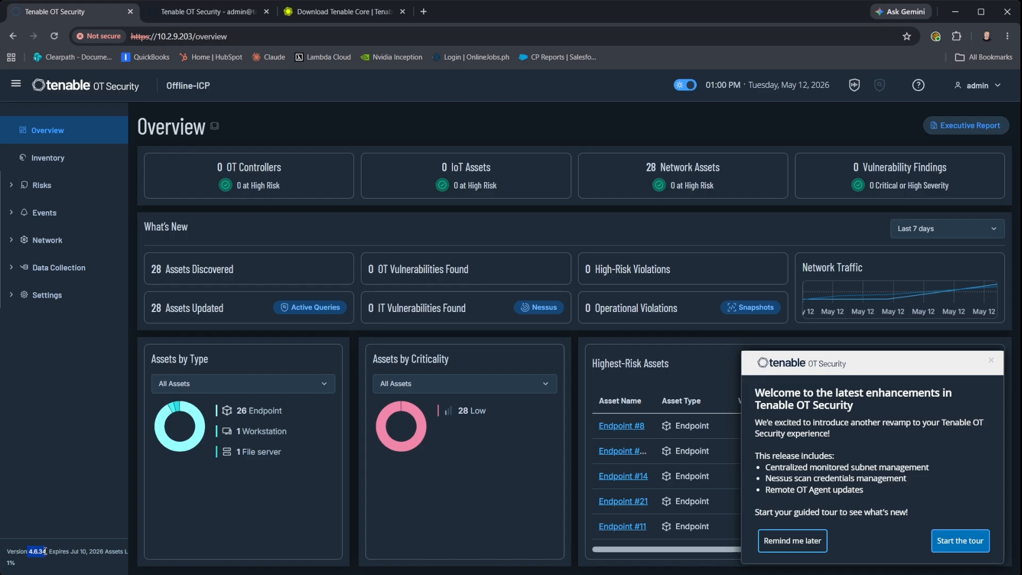